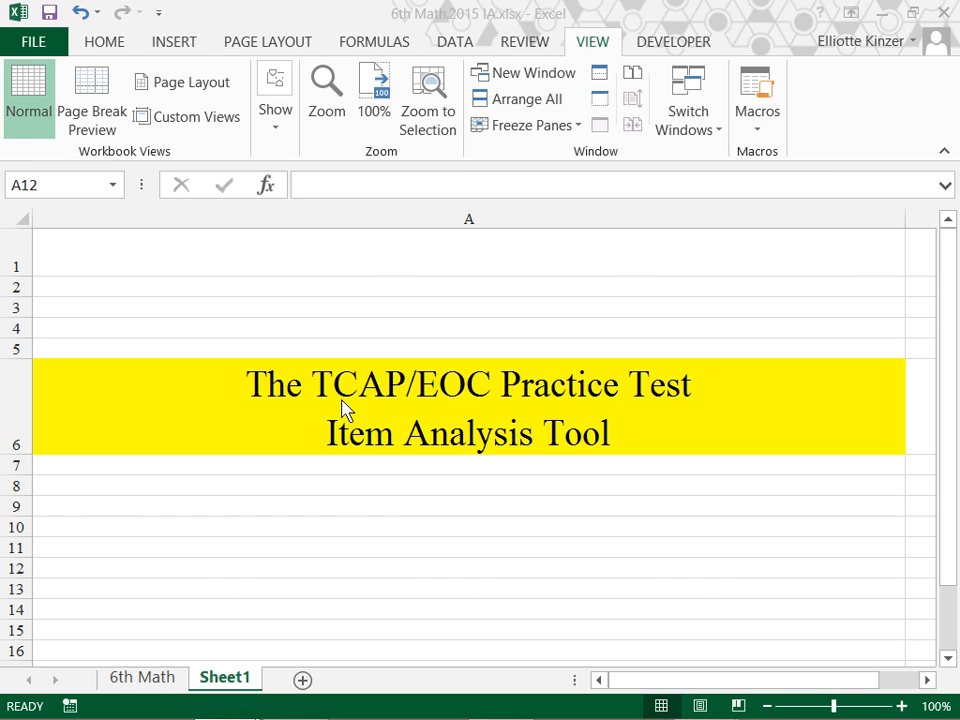
Step: Open the 6th Math sheet and zoom to the rows of questions 1 and 2
{"action": "left_click", "coordinate": [132, 677]}
{"action": "left_click", "coordinate": [140, 680]}
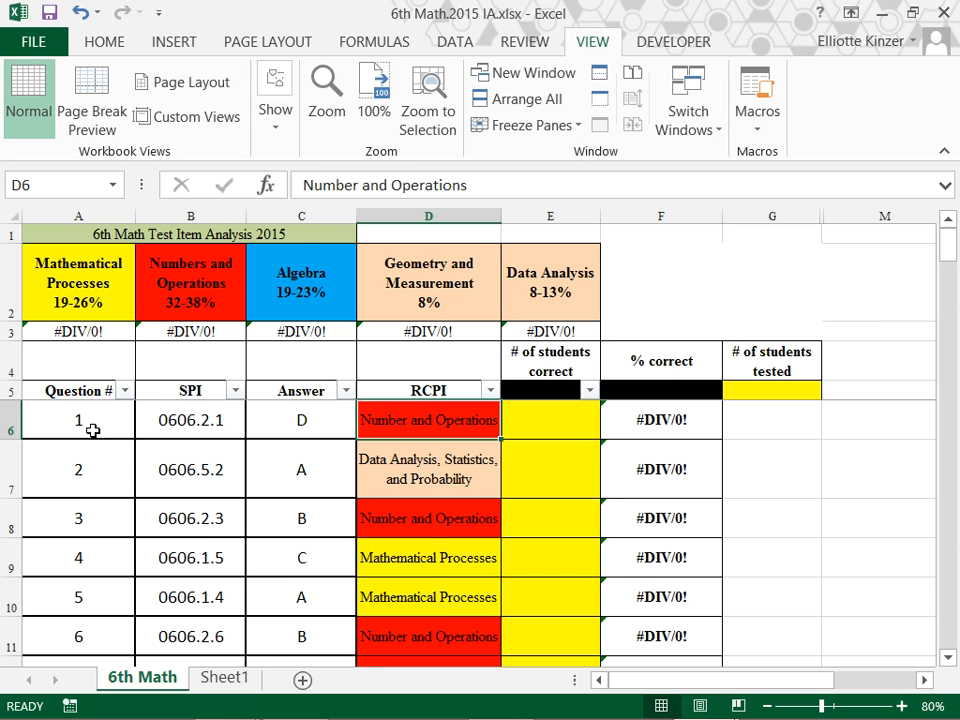
{"action": "left_click_drag", "start_coordinate": [51, 420], "coordinate": [680, 500]}
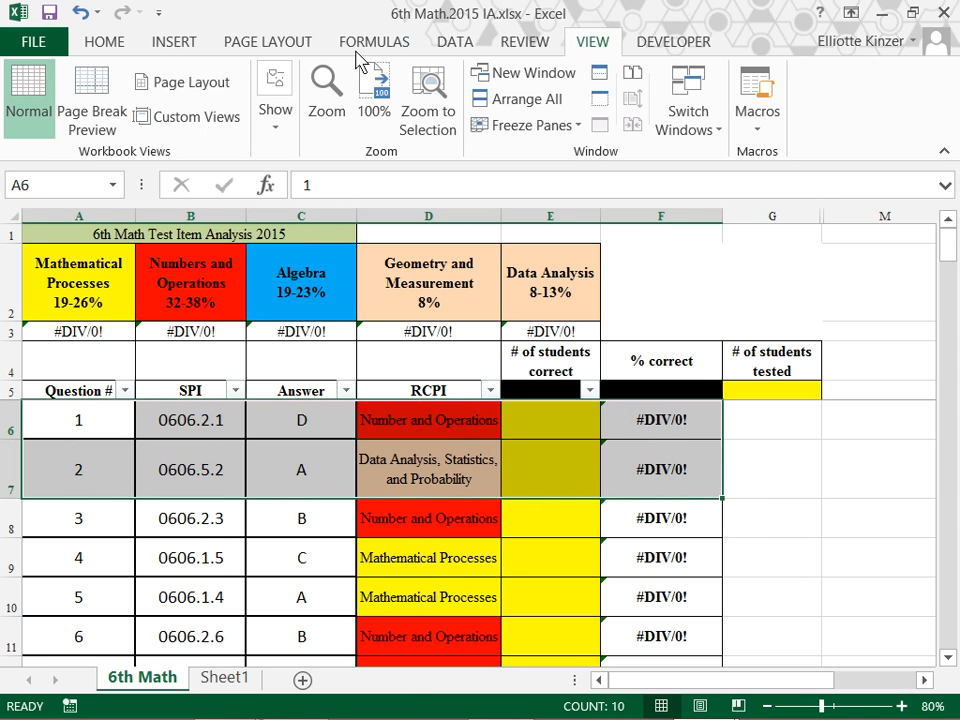
{"action": "left_click", "coordinate": [428, 125]}
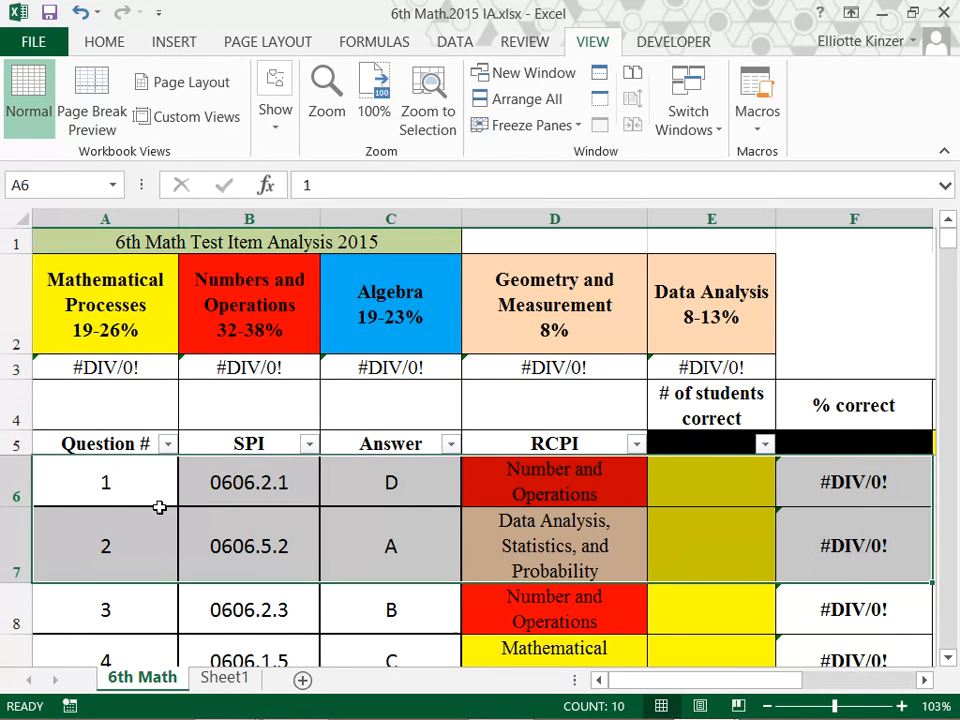
Step: Go through question 1's number, SPI, answer and RCPI cells one by one
{"action": "left_click", "coordinate": [88, 487]}
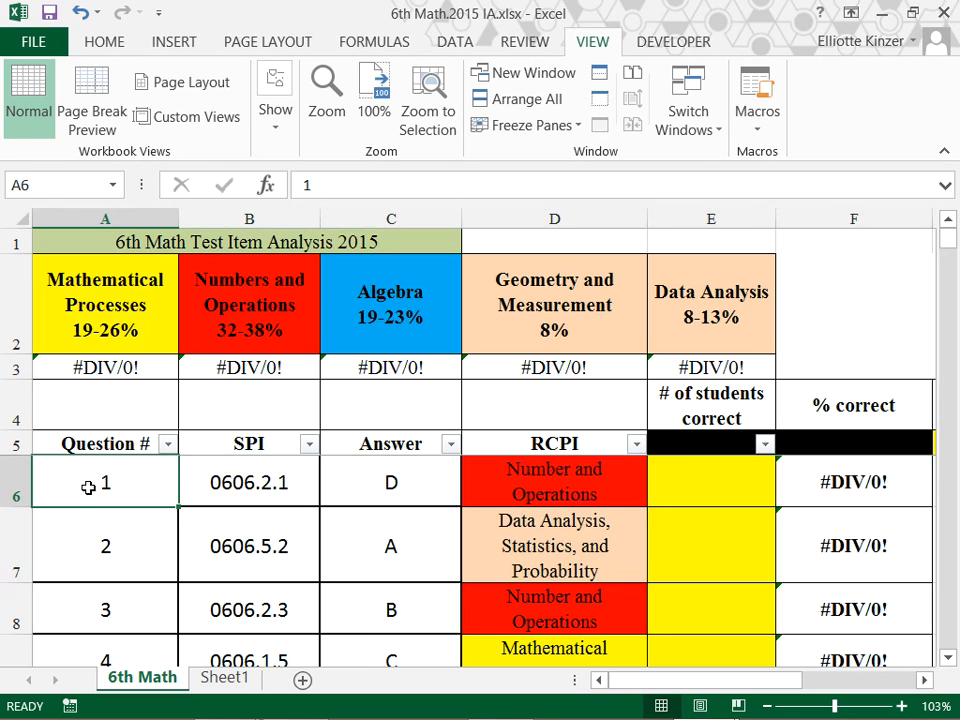
{"action": "left_click", "coordinate": [241, 480]}
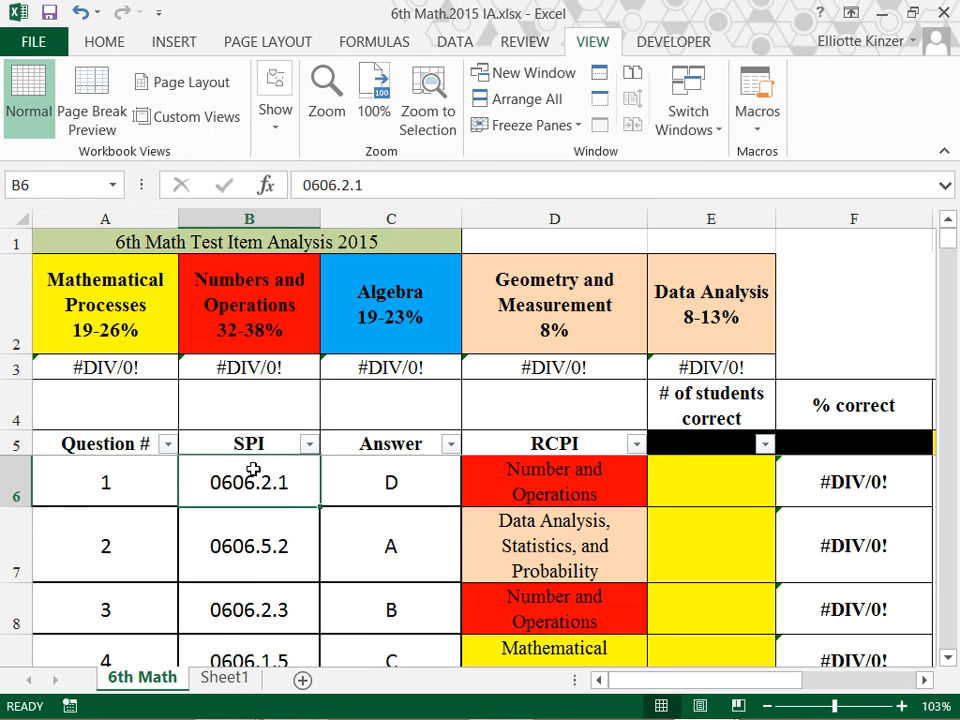
{"action": "left_click", "coordinate": [388, 482]}
{"action": "left_click", "coordinate": [558, 468]}
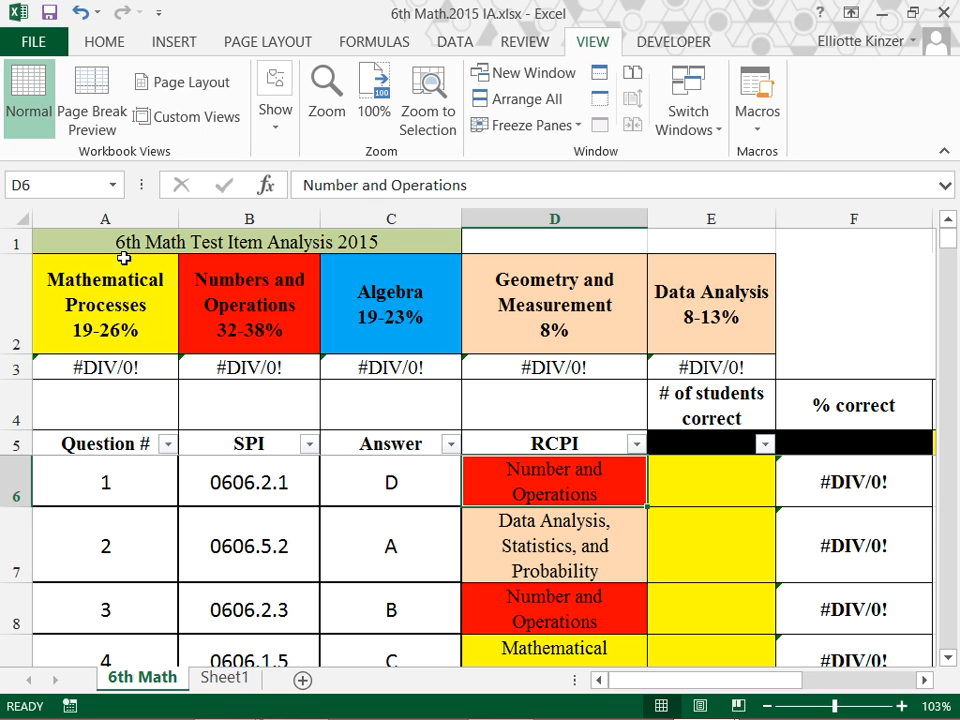
Step: Reduce the 6th Math sheet's zoom to 70% and view the end of the question list
{"action": "left_click", "coordinate": [371, 90]}
{"action": "mouse_move", "coordinate": [778, 690]}
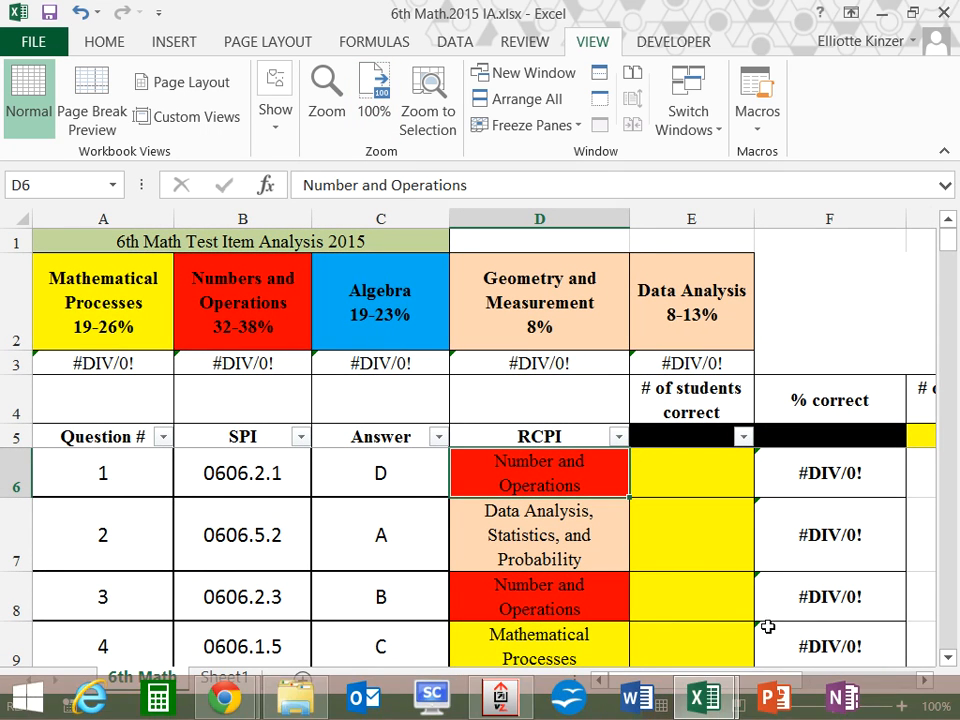
{"action": "left_click", "coordinate": [765, 706]}
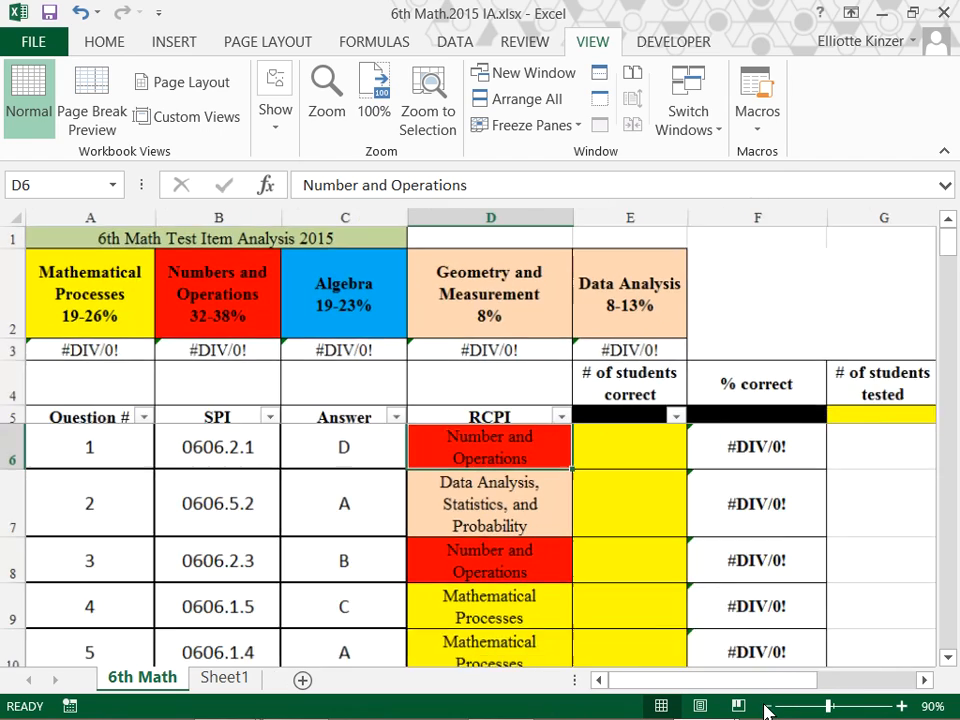
{"action": "left_click", "coordinate": [765, 706]}
{"action": "left_click", "coordinate": [765, 706]}
{"action": "left_click_drag", "start_coordinate": [945, 255], "coordinate": [954, 376]}
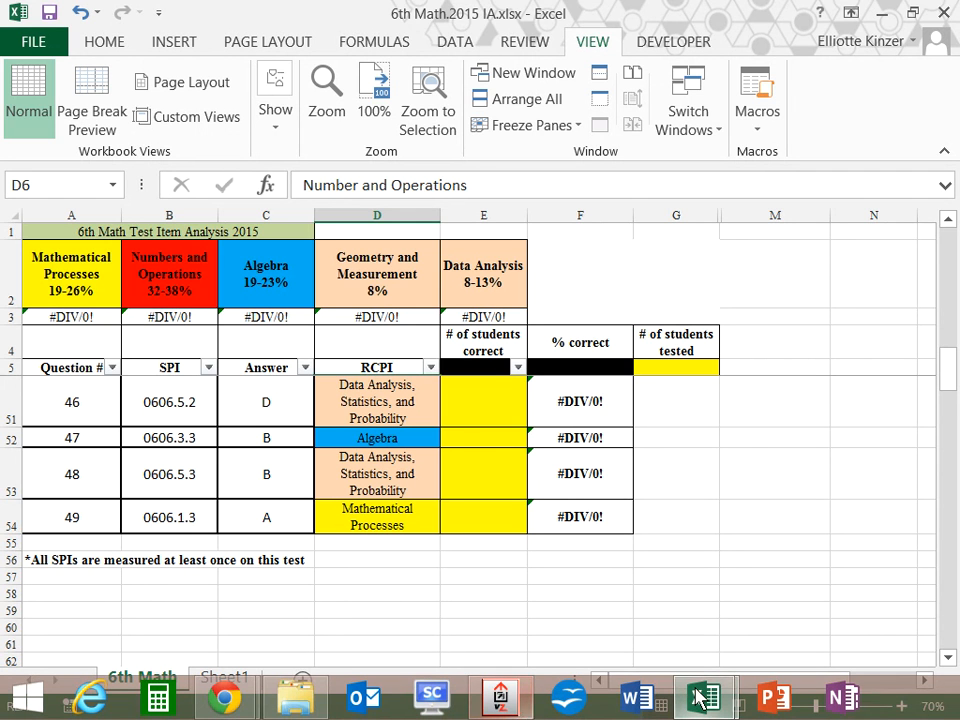
Step: Switch to the 3rd ELA.2015 IA.xlsx workbook and look through its question list
{"action": "mouse_move", "coordinate": [705, 697]}
{"action": "left_click", "coordinate": [735, 560]}
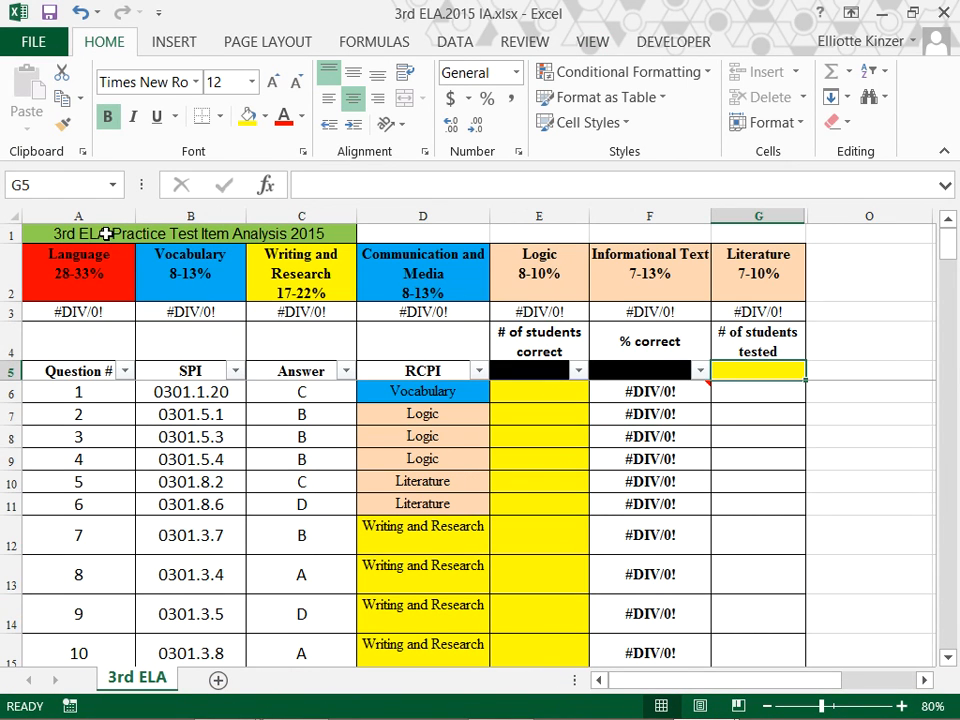
{"action": "left_click_drag", "start_coordinate": [952, 255], "coordinate": [950, 399]}
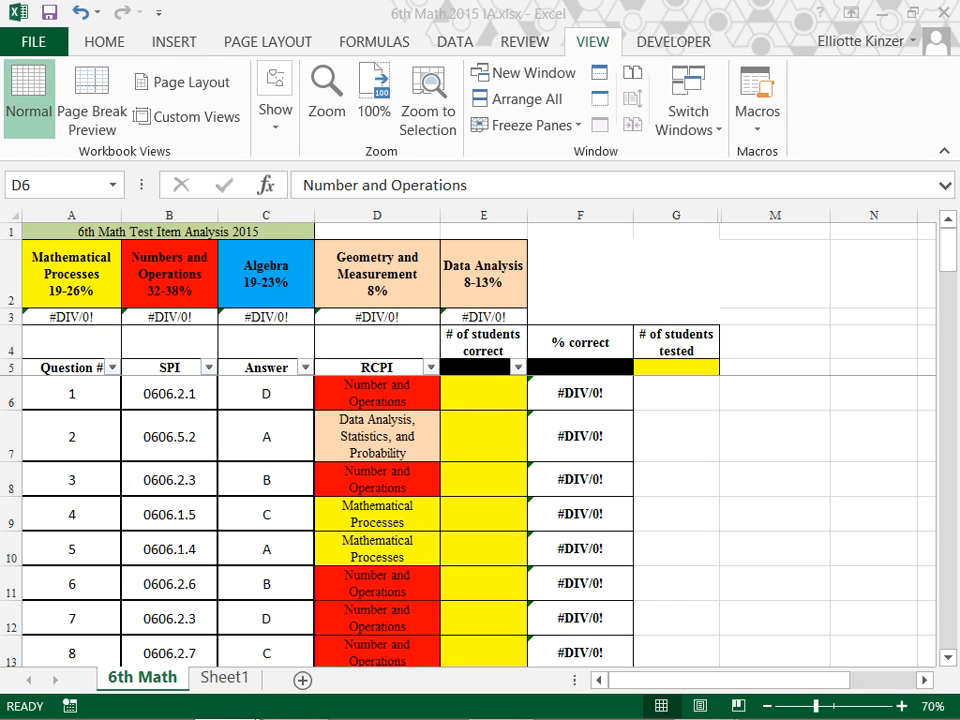
Step: Enter 10 as the number of students tested on the 6th Math sheet
{"action": "left_click", "coordinate": [680, 367]}
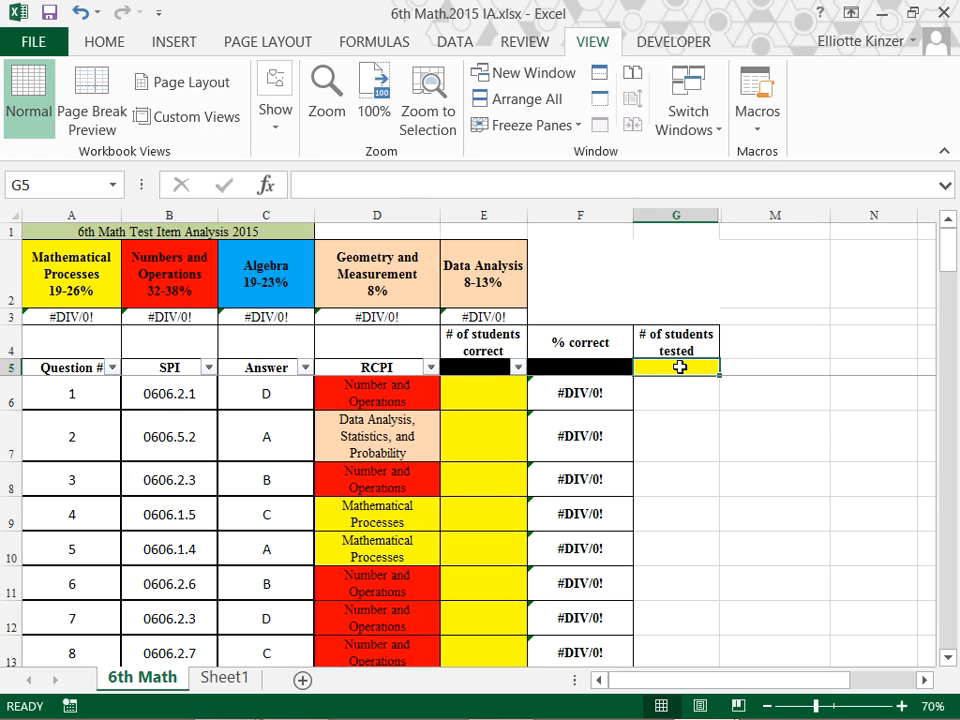
{"action": "type", "text": "10"}
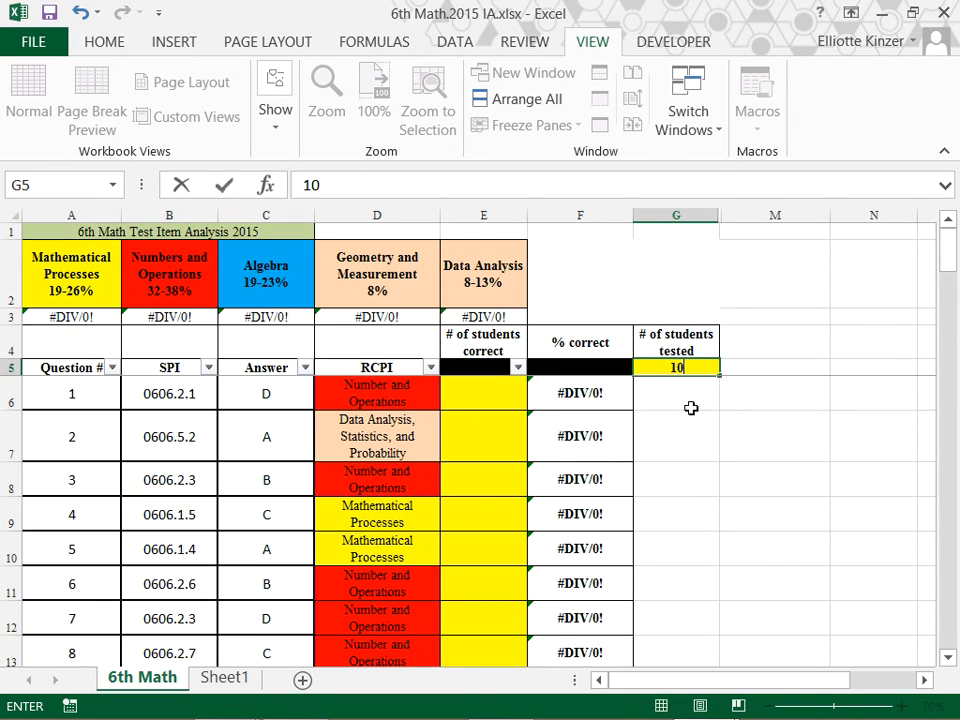
{"action": "left_click", "coordinate": [694, 405]}
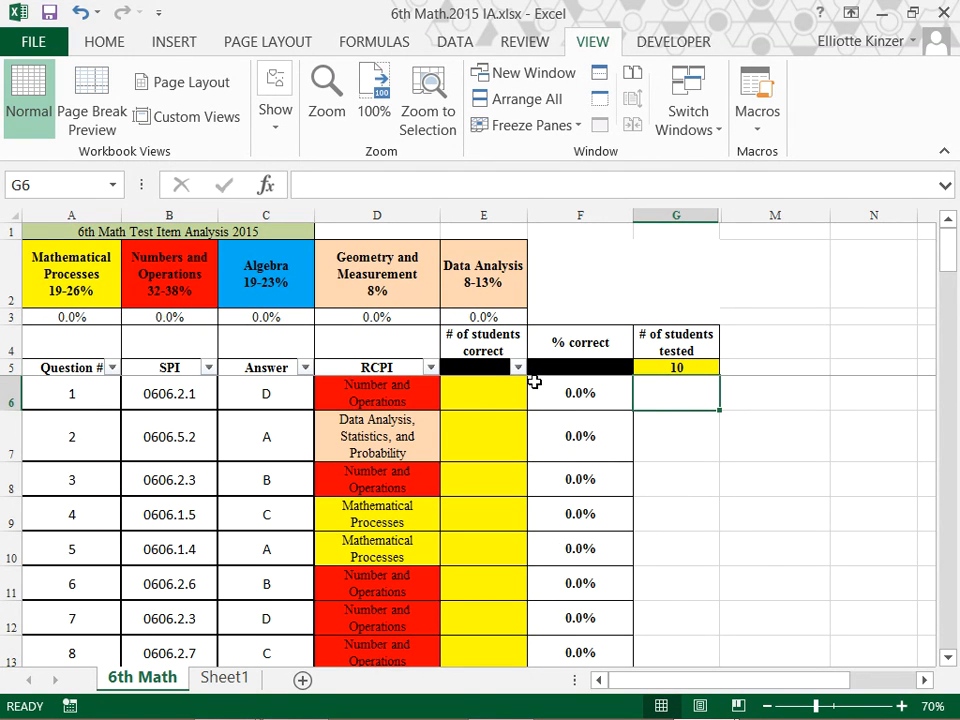
Step: Enter the number of students correct for questions 1 to 4 as 9, 10, 2 and 3
{"action": "left_click", "coordinate": [497, 392]}
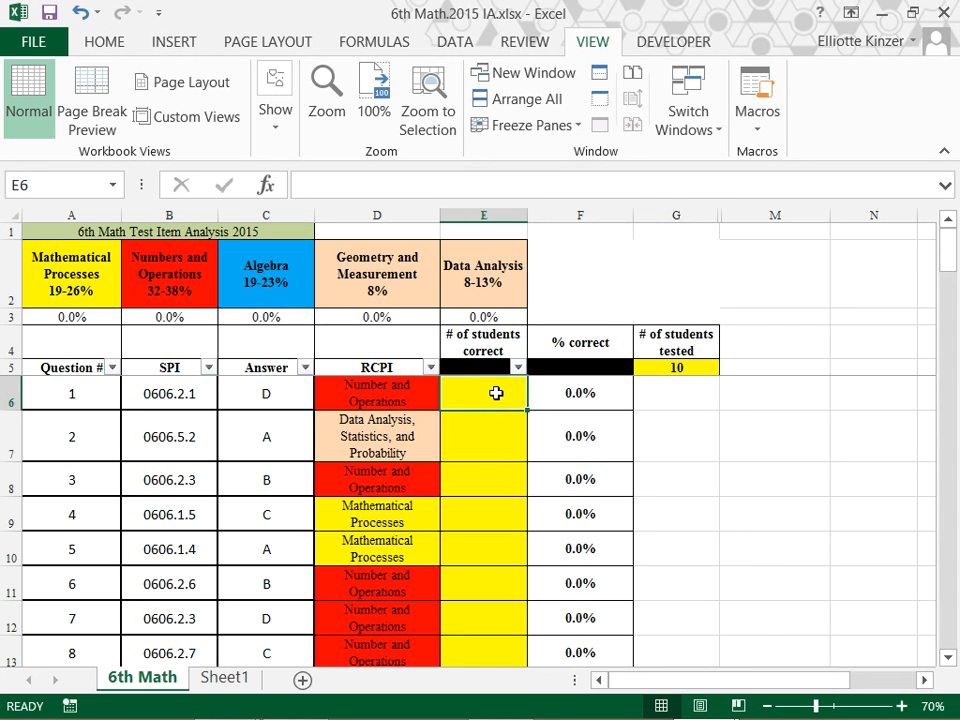
{"action": "type", "text": "9"}
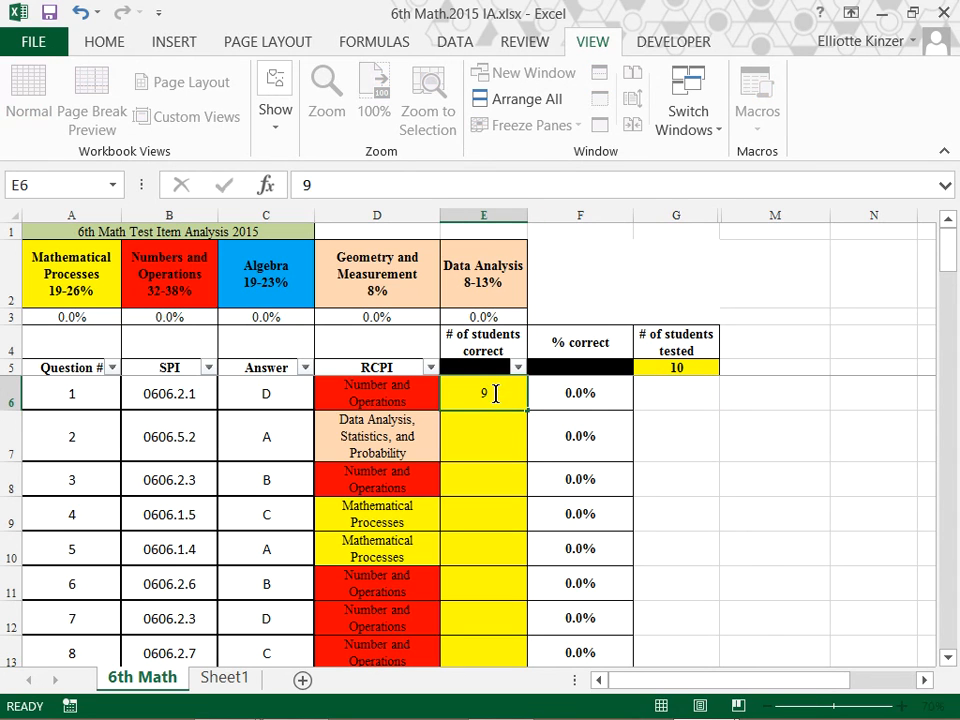
{"action": "key", "text": "Return"}
{"action": "type", "text": "10"}
{"action": "key", "text": "Return"}
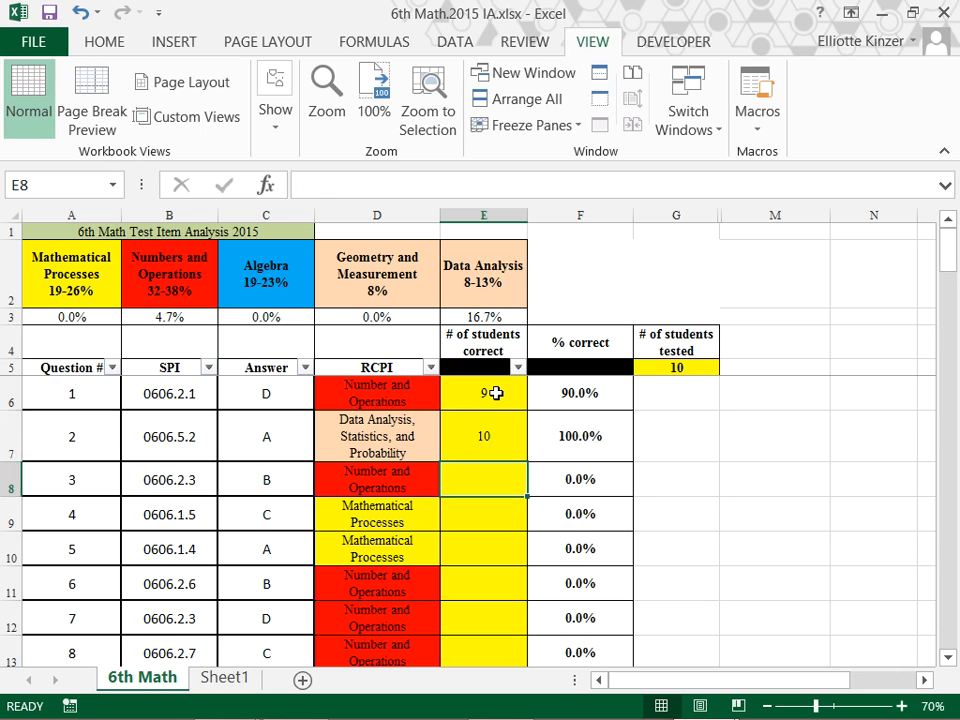
{"action": "type", "text": "2"}
{"action": "key", "text": "Return"}
{"action": "type", "text": "3"}
{"action": "key", "text": "Return"}
Step: Enter the number of students correct for questions 5 to 8 as 5, 4, 9 and 8
{"action": "type", "text": "5"}
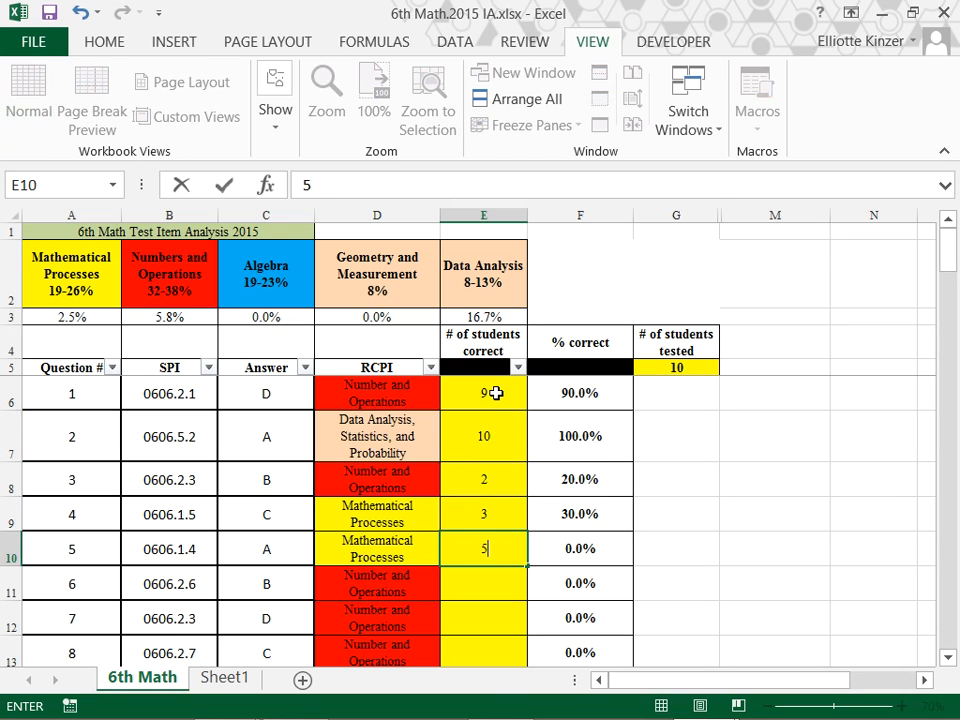
{"action": "key", "text": "Return"}
{"action": "type", "text": "4"}
{"action": "key", "text": "Return"}
{"action": "type", "text": "9"}
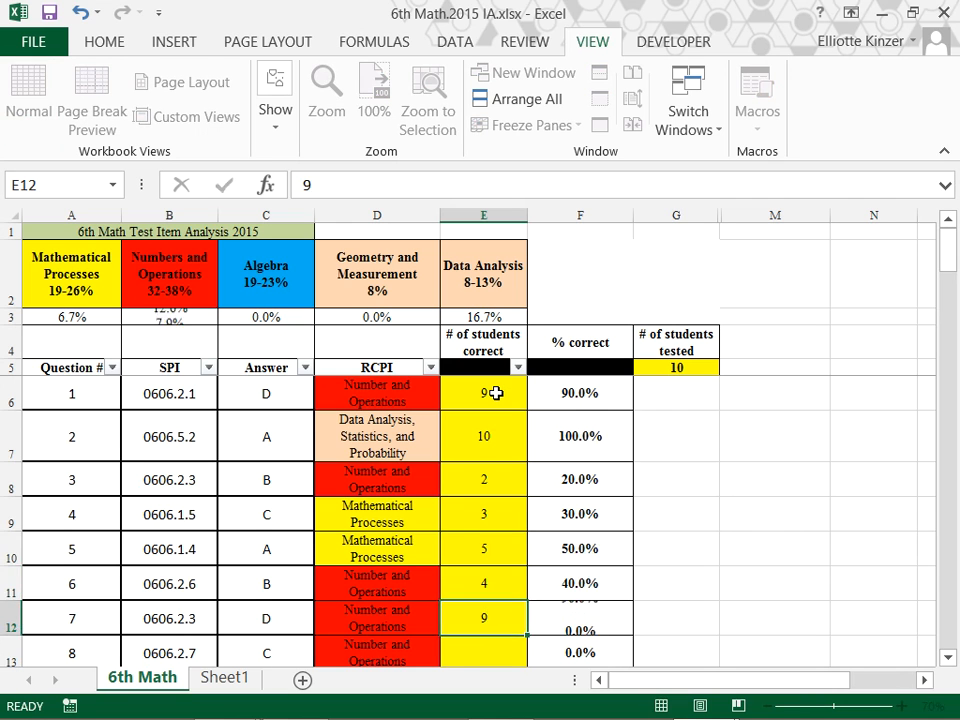
{"action": "key", "text": "Return"}
{"action": "type", "text": "8"}
{"action": "key", "text": "Return"}
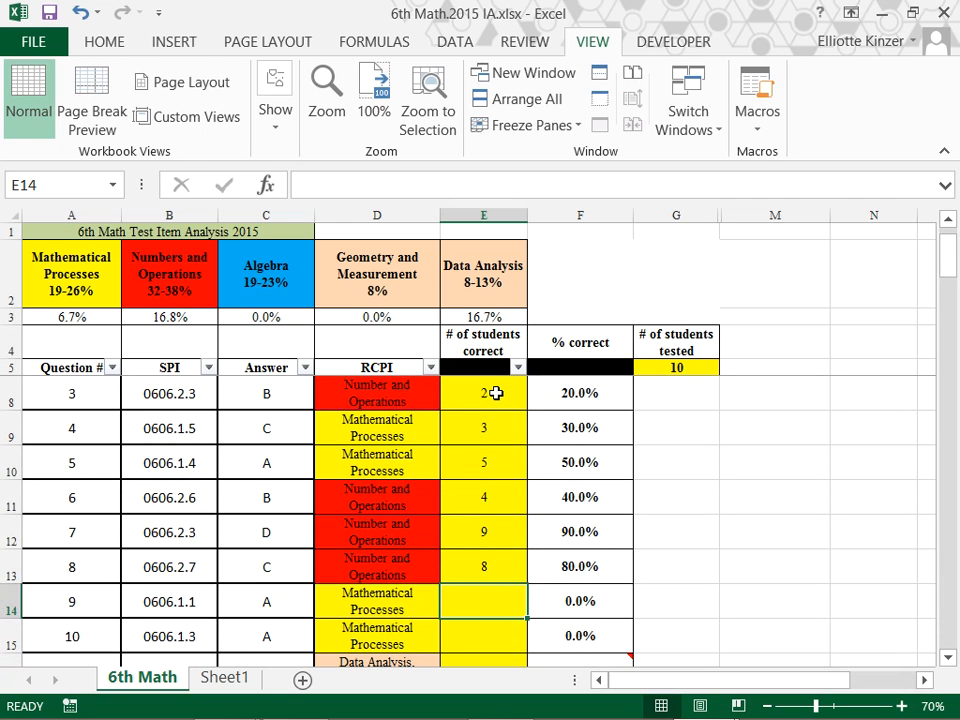
Step: Enter the number of students correct for questions 9 to 12 as 5, 6, 6 and 10
{"action": "type", "text": "5"}
{"action": "key", "text": "Return"}
{"action": "type", "text": "6"}
{"action": "key", "text": "Return"}
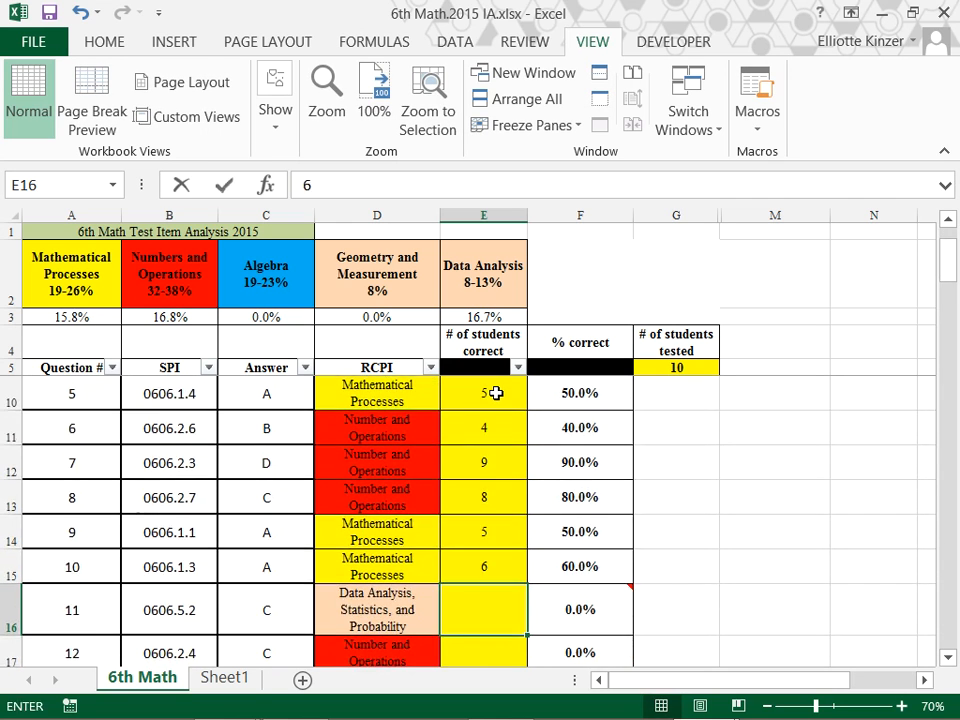
{"action": "type", "text": "6"}
{"action": "key", "text": "Return"}
{"action": "type", "text": "10"}
{"action": "key", "text": "Return"}
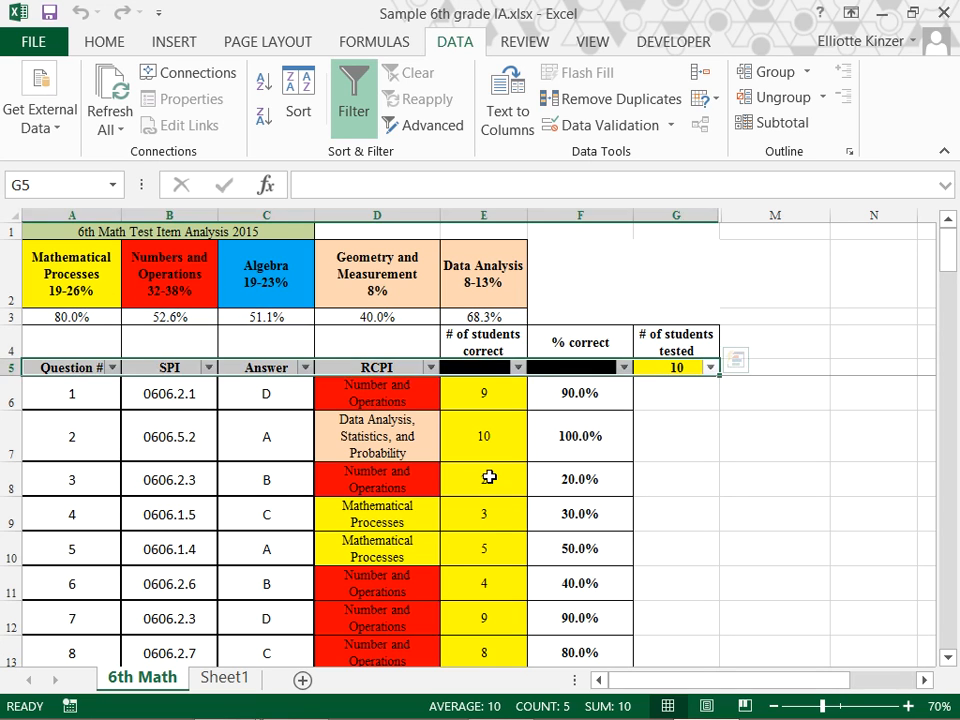
Step: Look over the question results in the Sample 6th grade IA.xlsx workbook, starting from question 1's number correct
{"action": "left_click", "coordinate": [502, 402]}
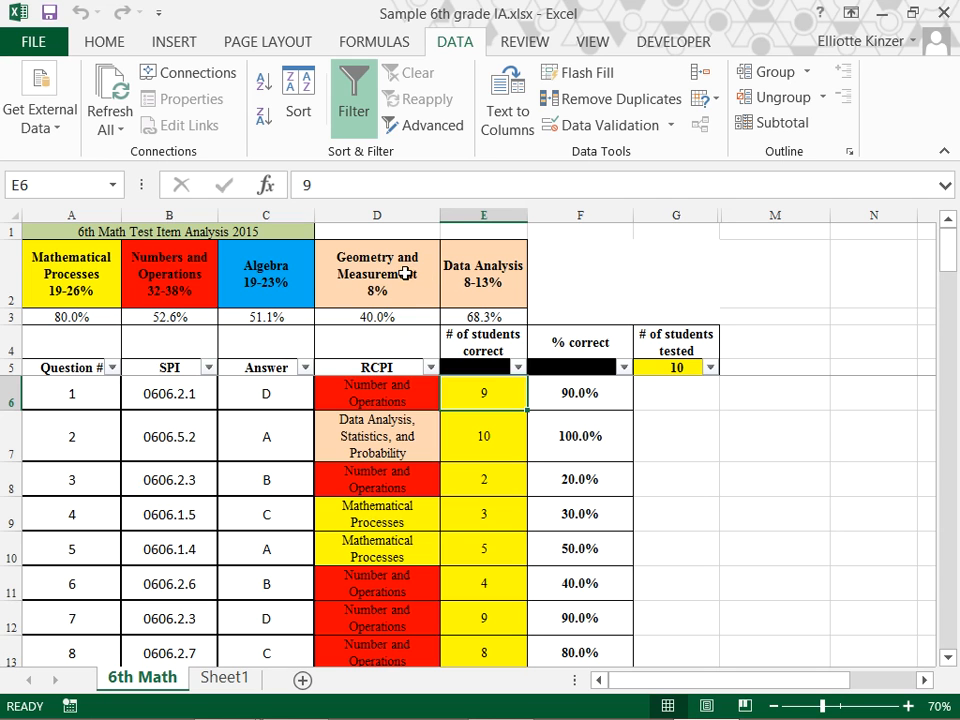
{"action": "scroll", "coordinate": [380, 410], "scroll_direction": "down", "scroll_amount": 2}
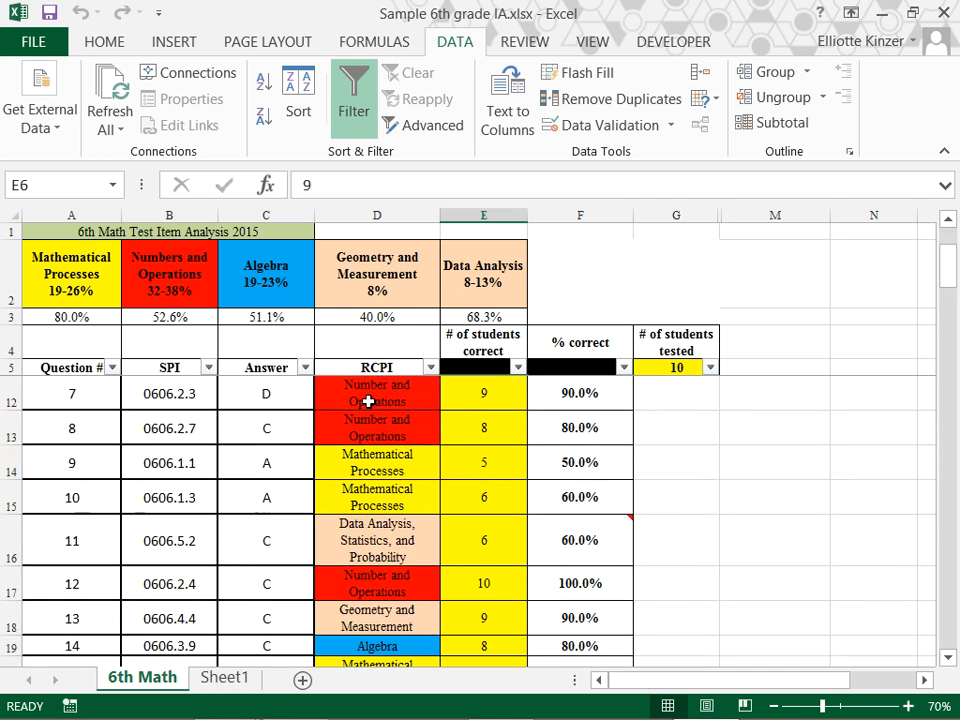
{"action": "scroll", "coordinate": [362, 461], "scroll_direction": "down", "scroll_amount": 1}
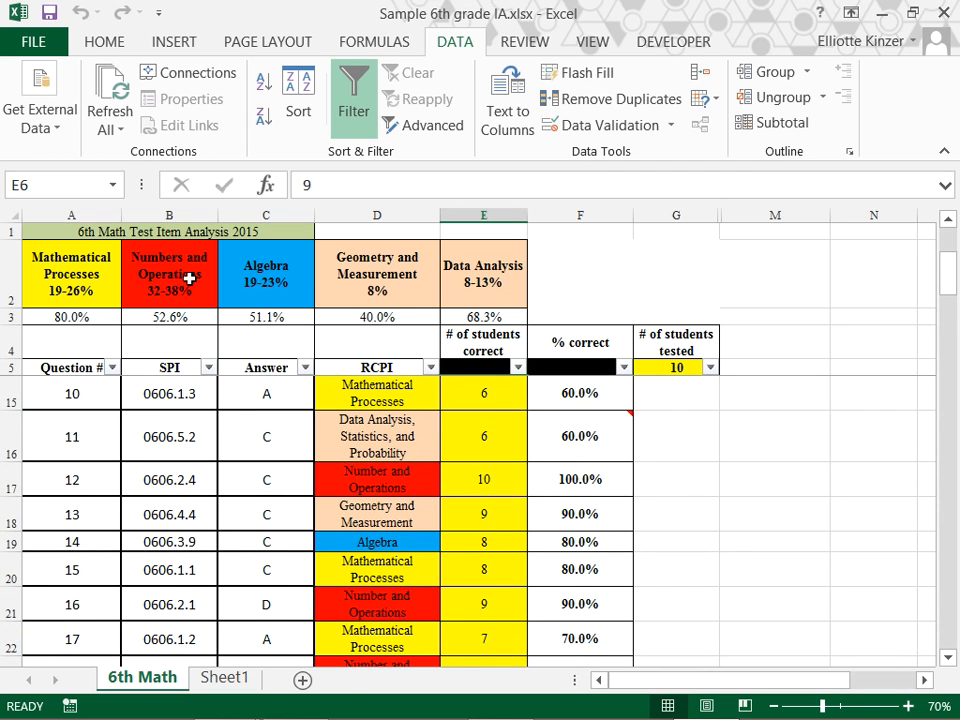
{"action": "scroll", "coordinate": [399, 523], "scroll_direction": "up", "scroll_amount": 3}
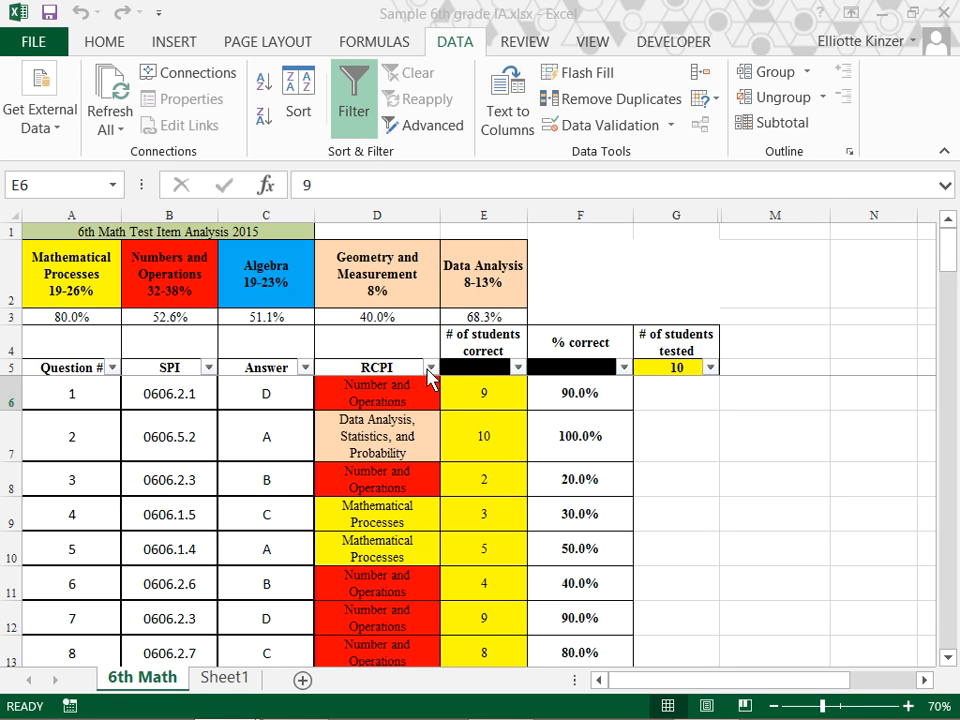
Step: Filter the RCPI column to show only Number and Operations questions
{"action": "left_click", "coordinate": [432, 370]}
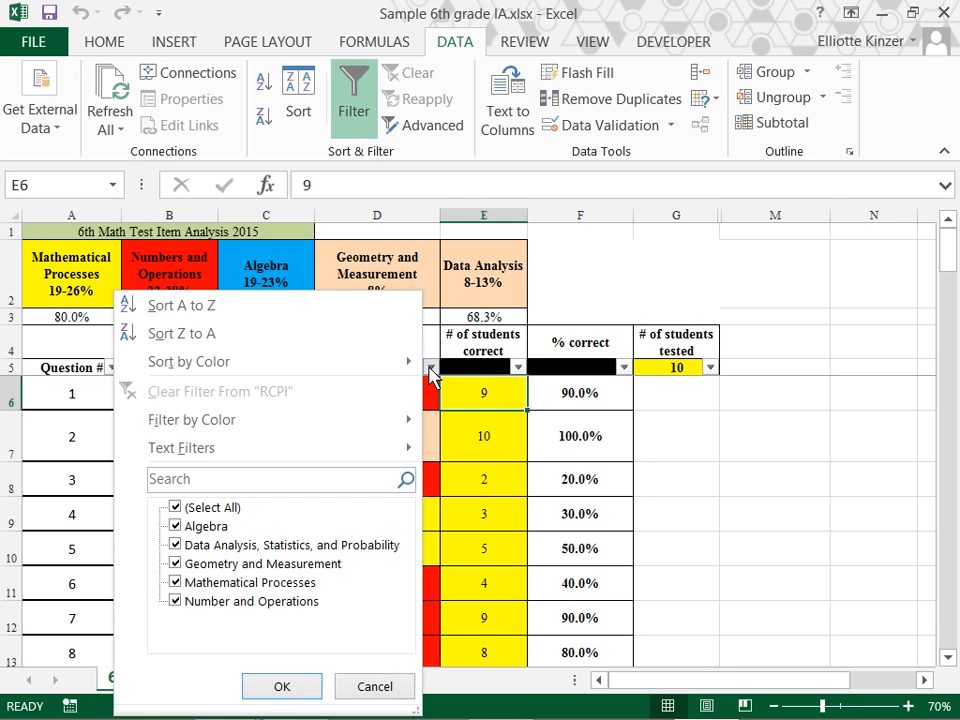
{"action": "left_click", "coordinate": [184, 508]}
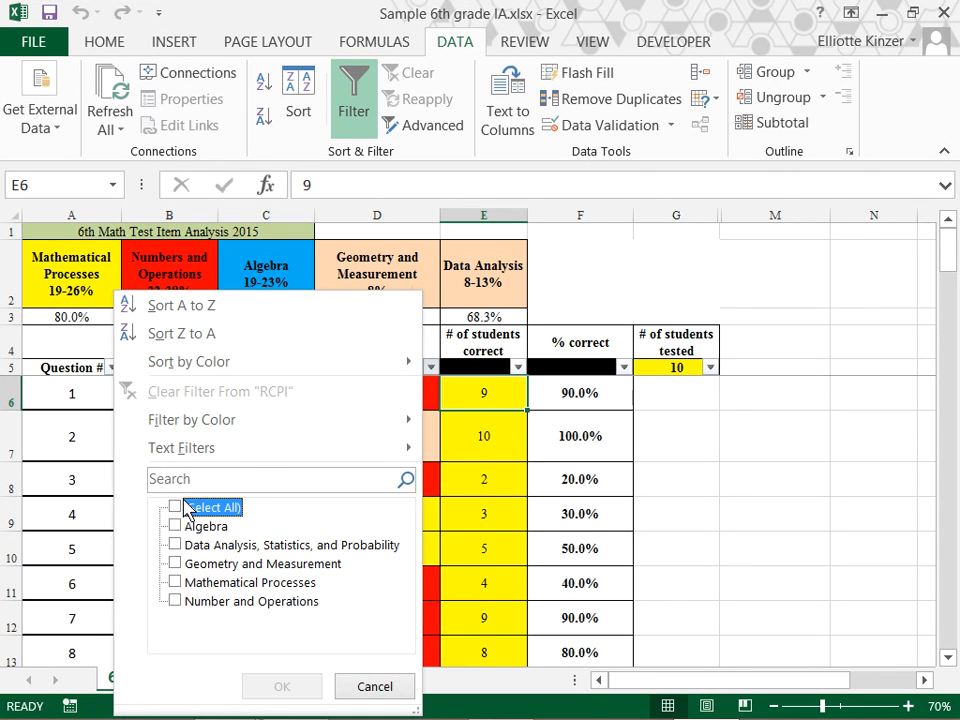
{"action": "left_click", "coordinate": [181, 610]}
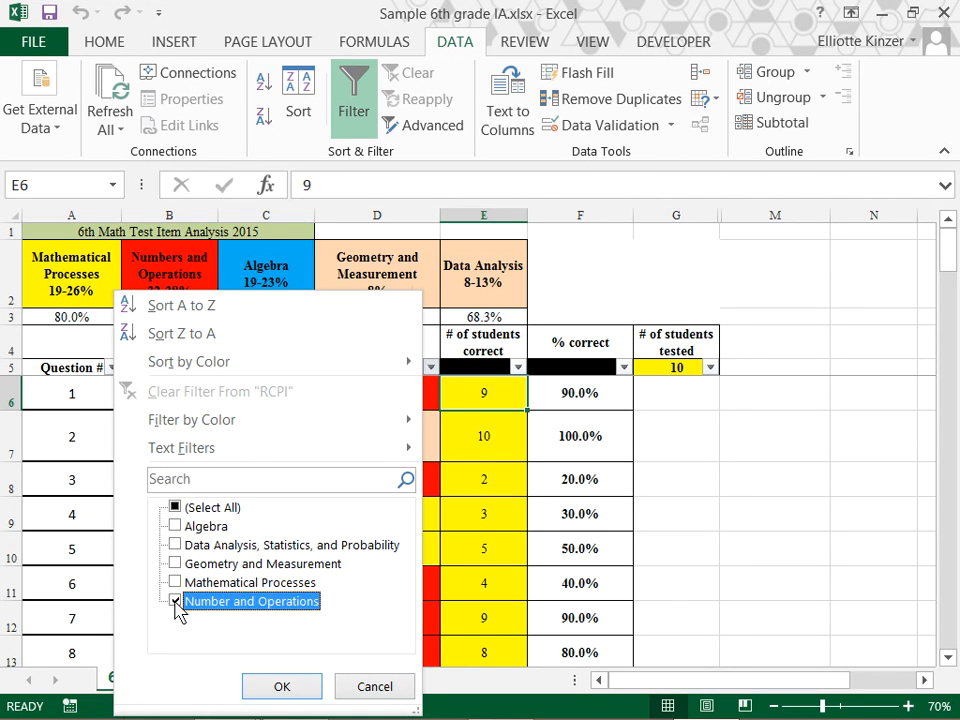
{"action": "left_click", "coordinate": [285, 688]}
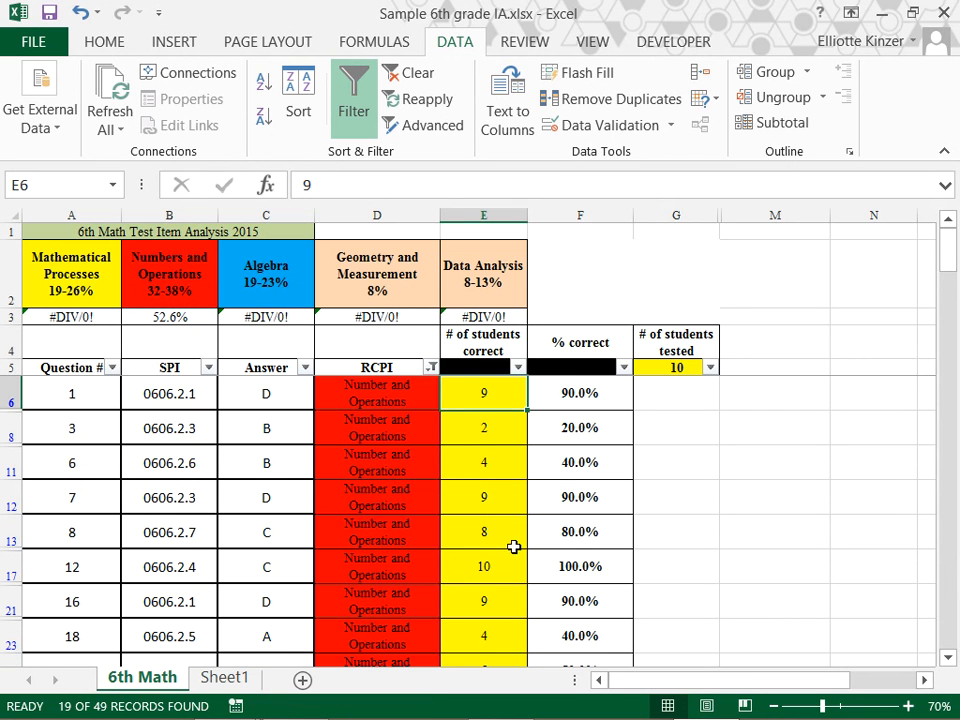
Step: Review the filtered questions and filter the % correct column to values less than or equal to 50%
{"action": "left_click_drag", "start_coordinate": [948, 264], "coordinate": [952, 312]}
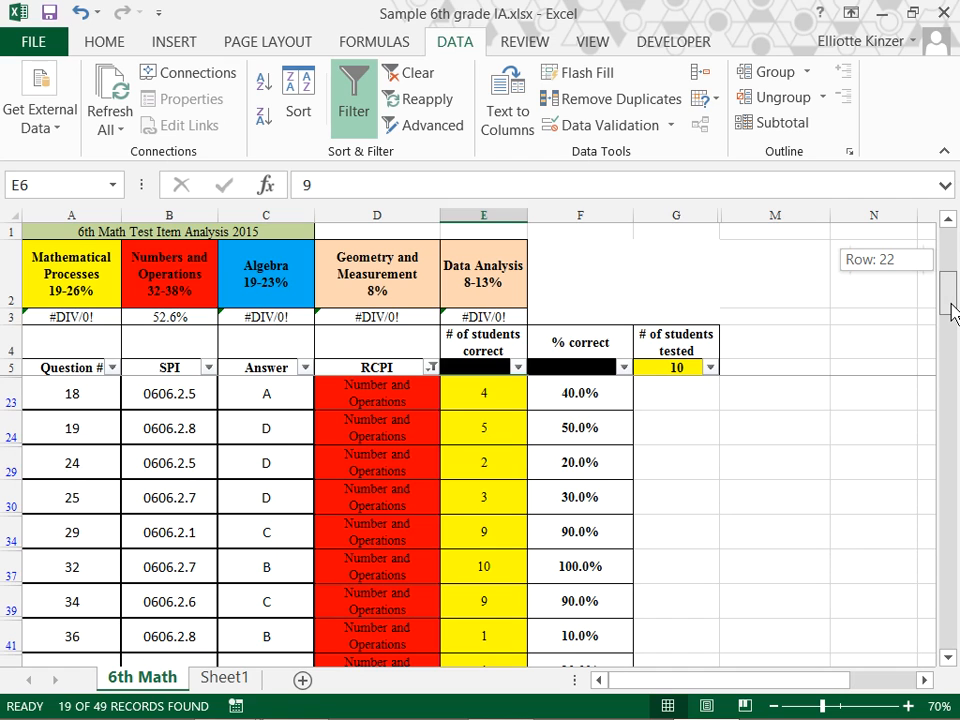
{"action": "left_click_drag", "start_coordinate": [952, 312], "coordinate": [950, 310]}
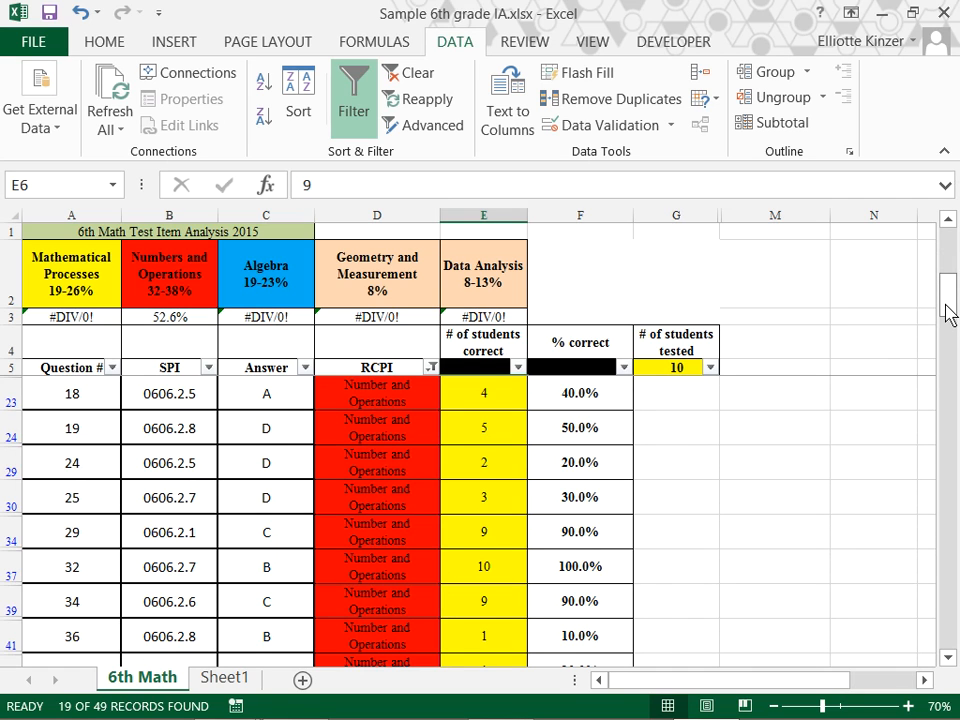
{"action": "left_click", "coordinate": [624, 368]}
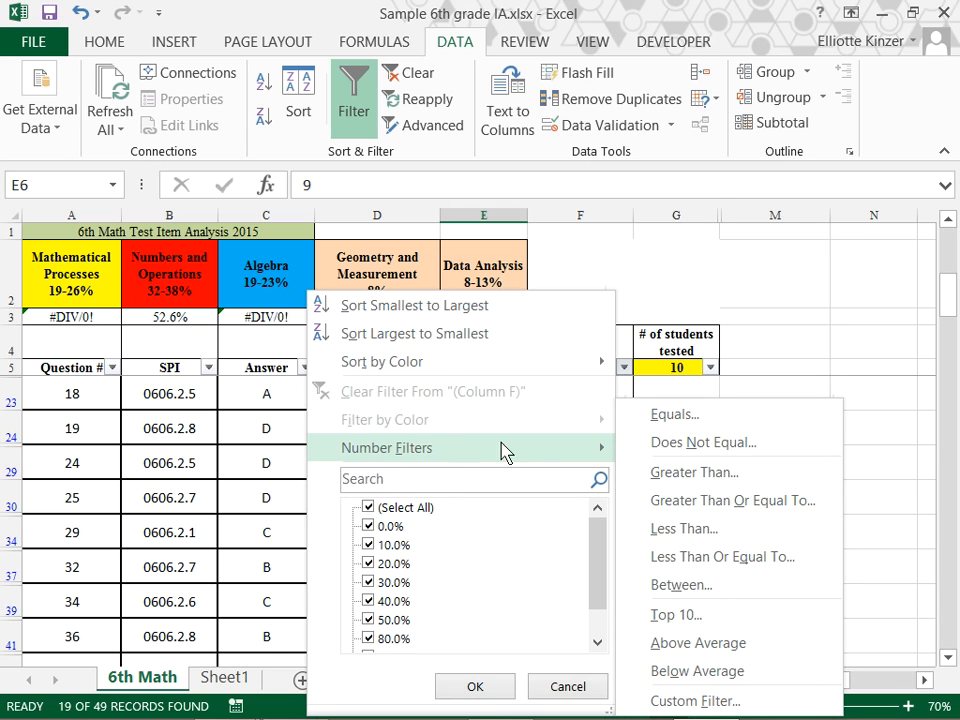
{"action": "left_click", "coordinate": [700, 557]}
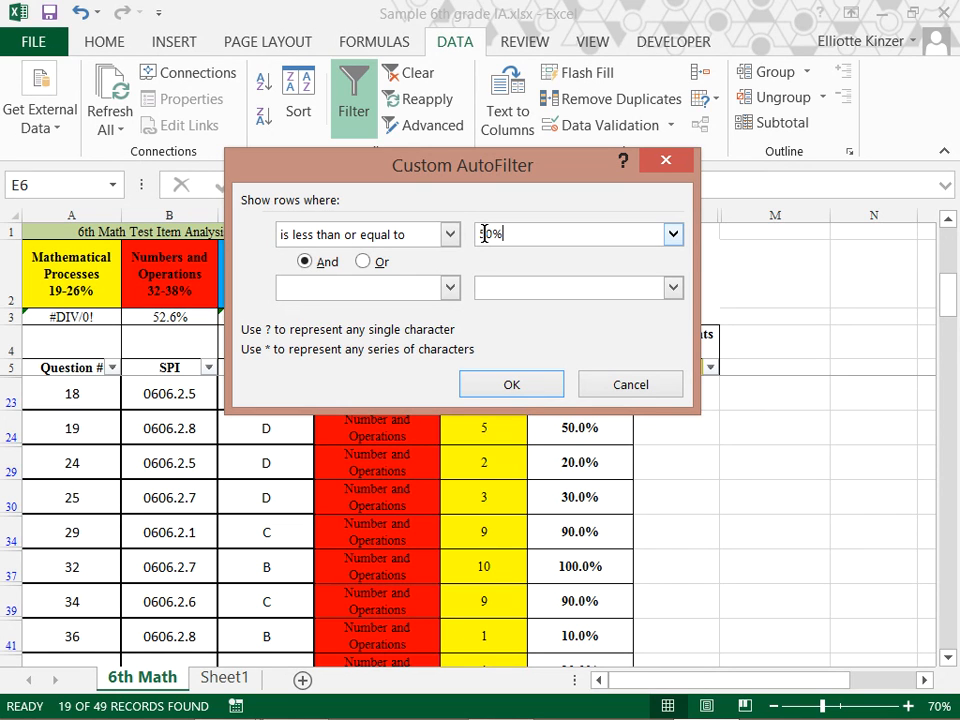
{"action": "left_click", "coordinate": [511, 387]}
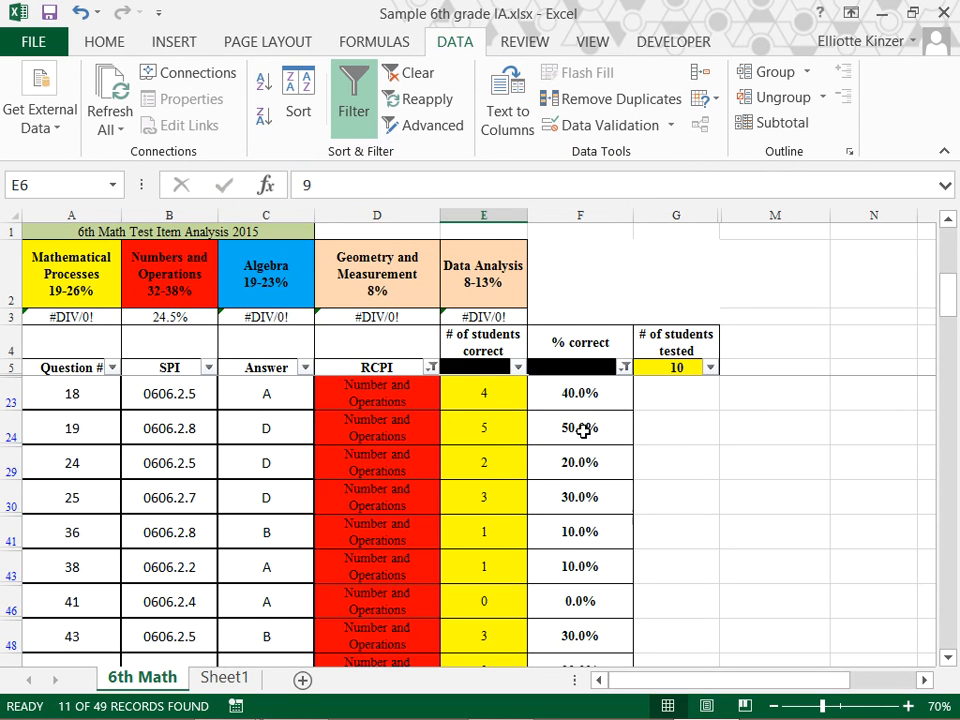
Step: Review the low-scoring Number and Operations questions and switch the RCPI filter to show only Mathematical Processes
{"action": "scroll", "coordinate": [593, 424], "scroll_direction": "down", "scroll_amount": 1}
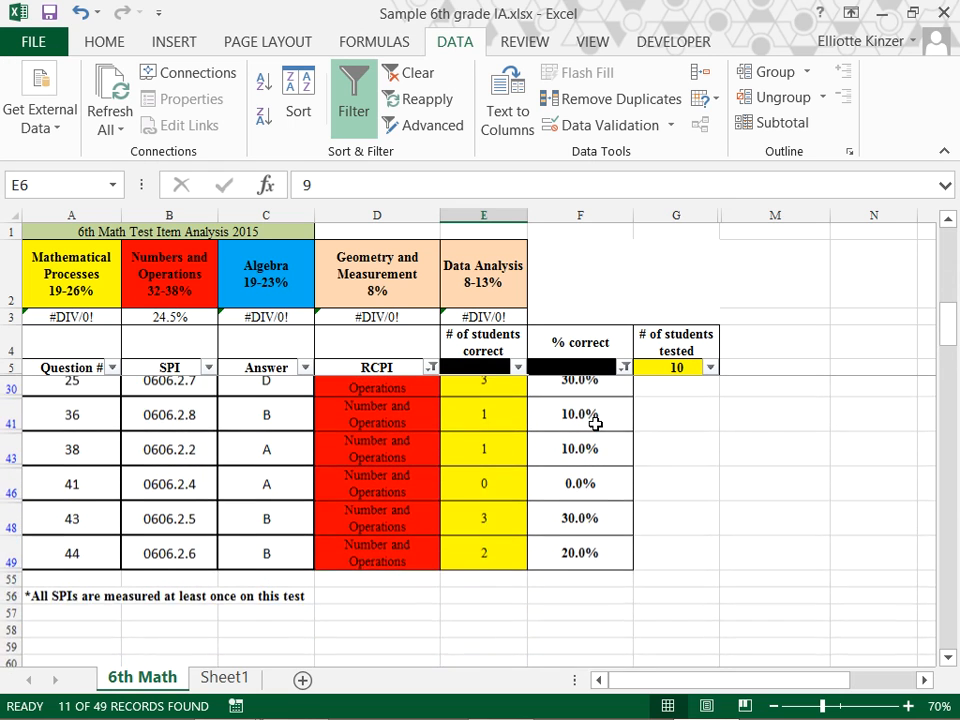
{"action": "scroll", "coordinate": [593, 424], "scroll_direction": "up", "scroll_amount": 1}
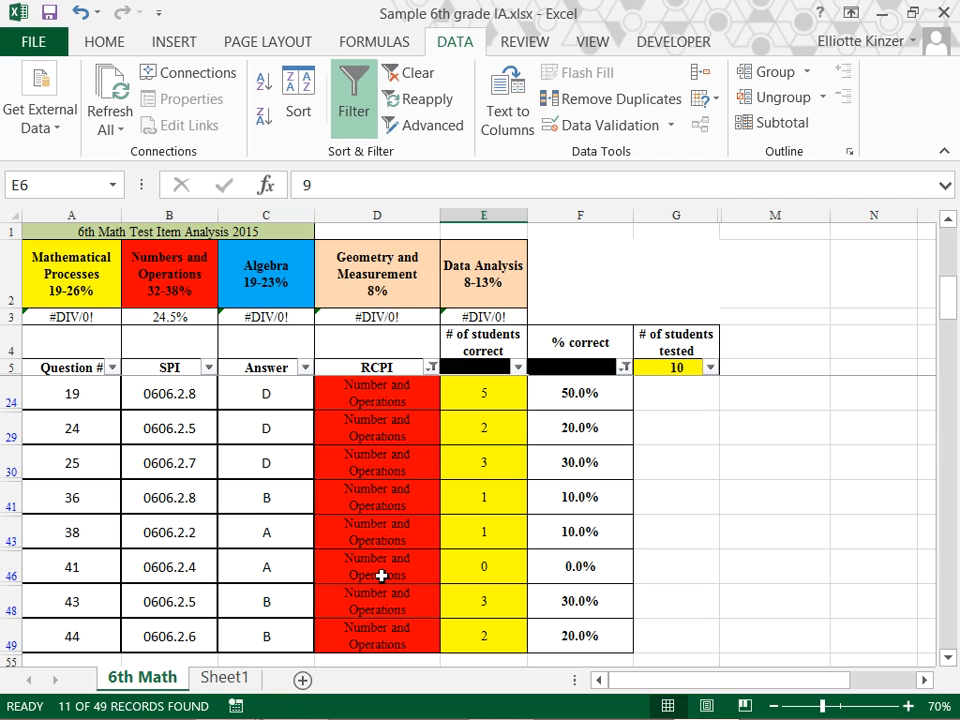
{"action": "scroll", "coordinate": [372, 569], "scroll_direction": "up", "scroll_amount": 1}
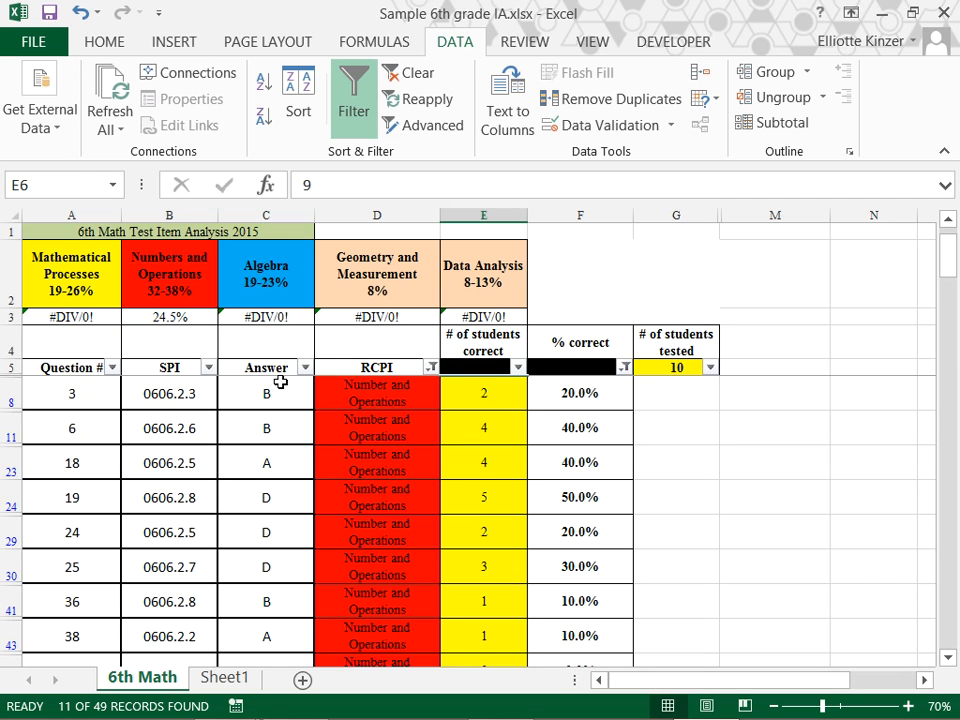
{"action": "left_click", "coordinate": [431, 367]}
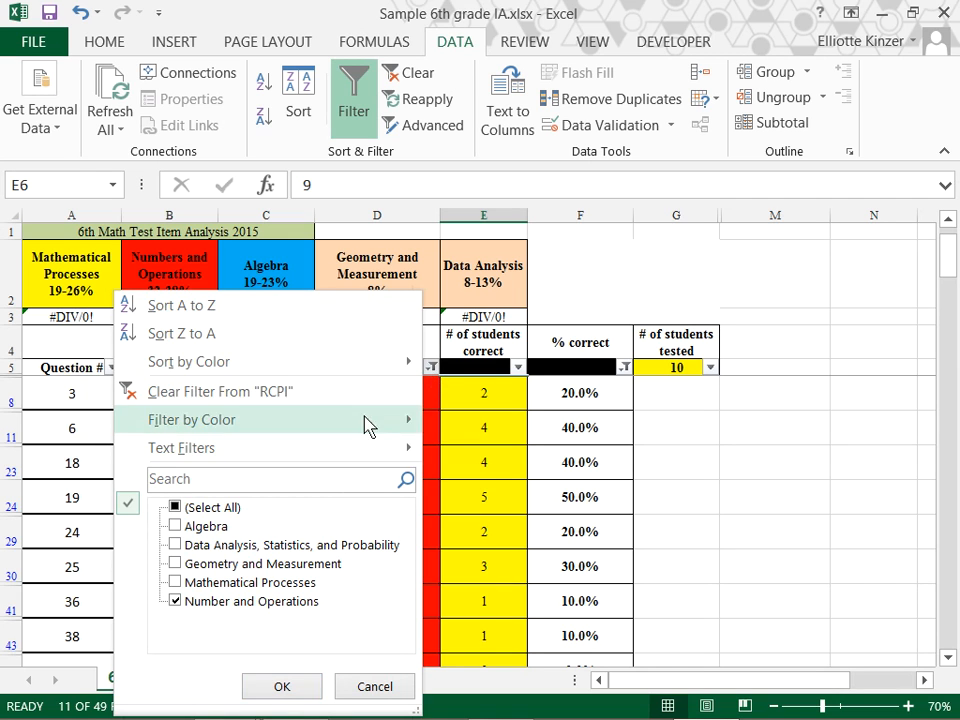
{"action": "left_click", "coordinate": [176, 582]}
{"action": "left_click", "coordinate": [177, 601]}
{"action": "left_click", "coordinate": [279, 688]}
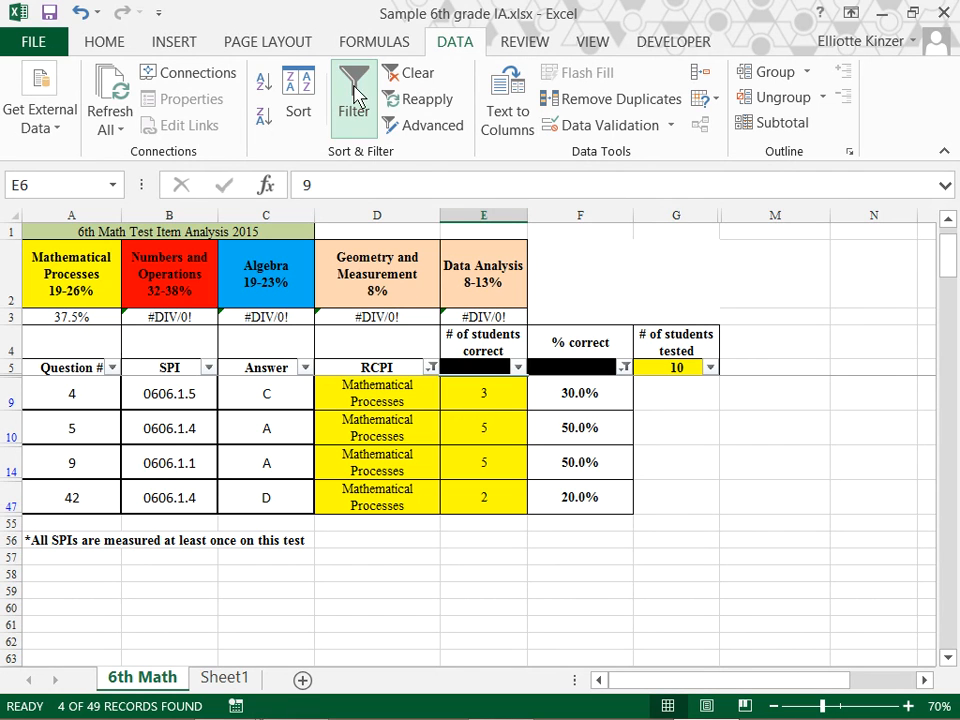
Step: Clear all filters from the question table and look over the full list of questions
{"action": "left_click", "coordinate": [396, 74]}
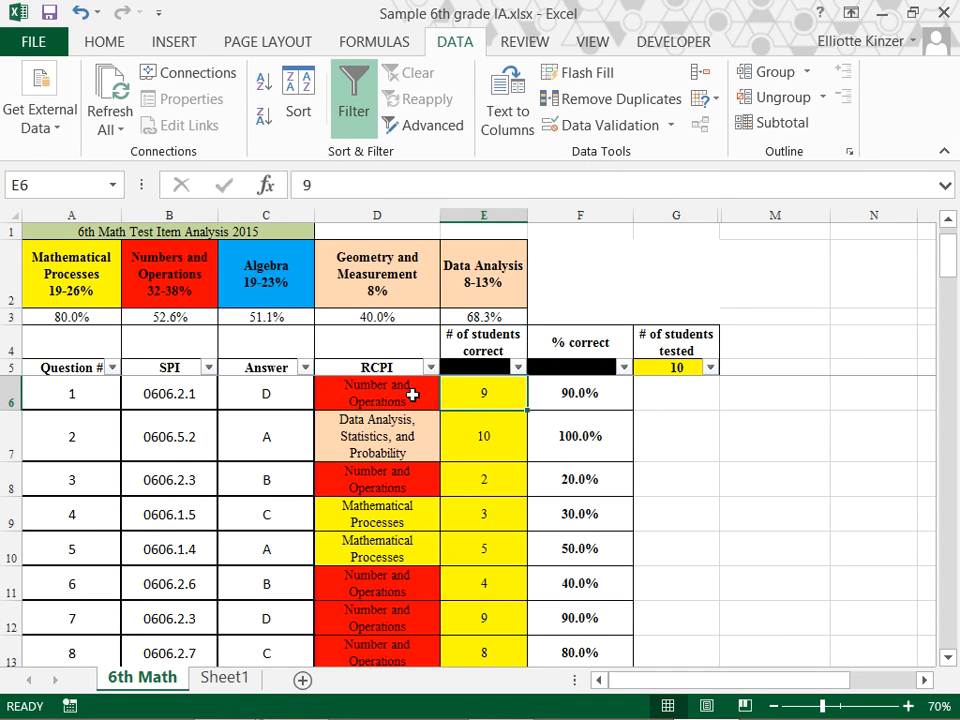
{"action": "scroll", "coordinate": [90, 590], "scroll_direction": "down", "scroll_amount": 5}
{"action": "scroll", "coordinate": [110, 530], "scroll_direction": "up", "scroll_amount": 5}
Step: Filter the SPI column to show only the questions measuring 0606.1.2
{"action": "left_click", "coordinate": [208, 368]}
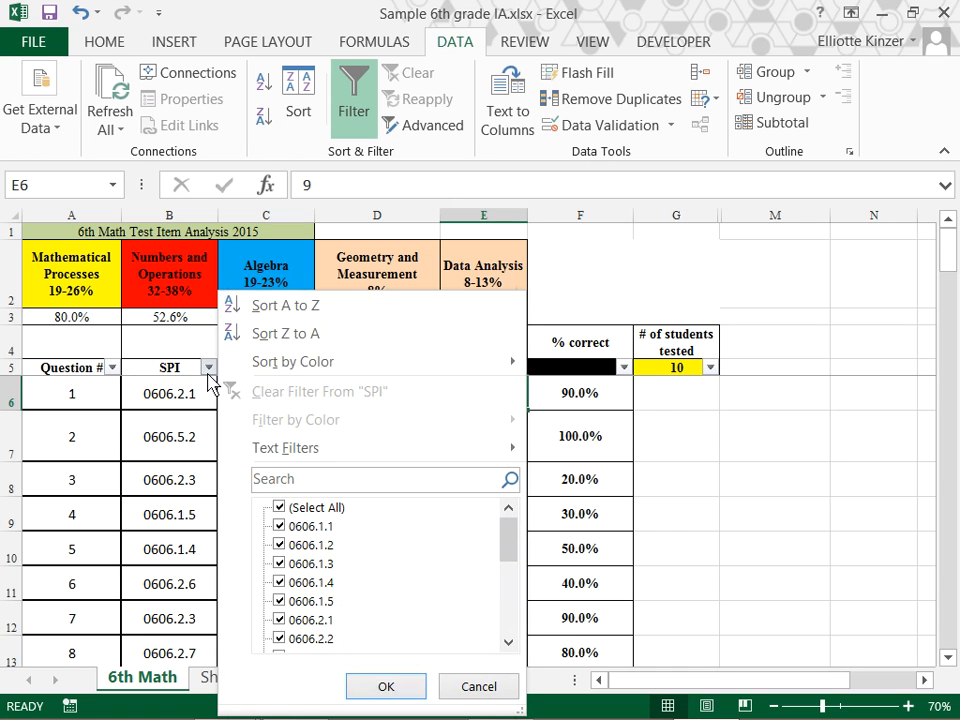
{"action": "left_click", "coordinate": [280, 507]}
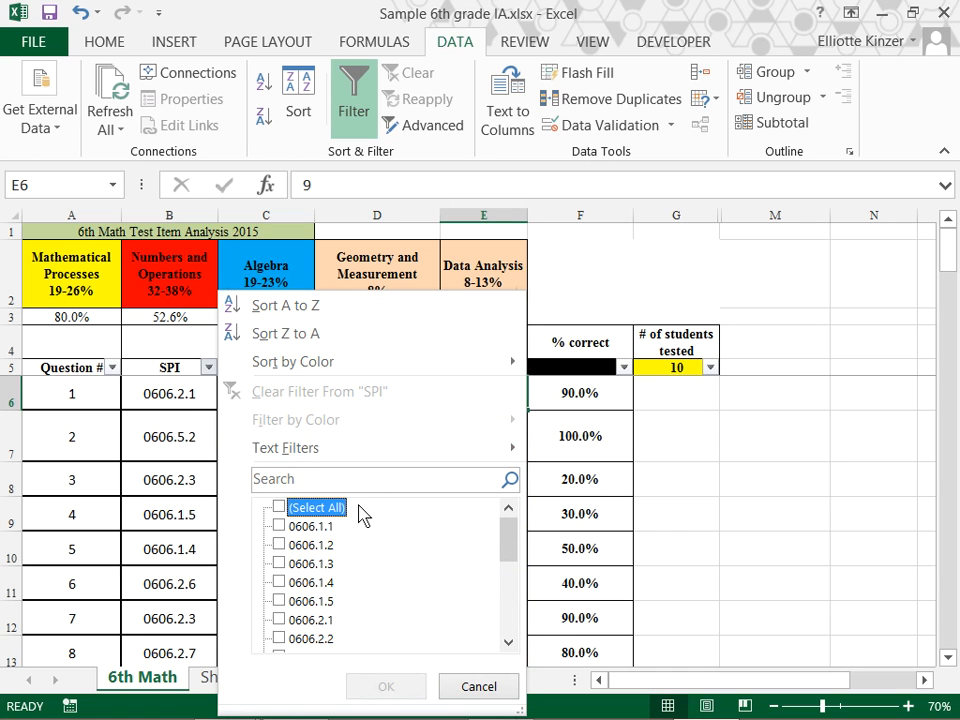
{"action": "left_click", "coordinate": [279, 545]}
{"action": "left_click", "coordinate": [386, 686]}
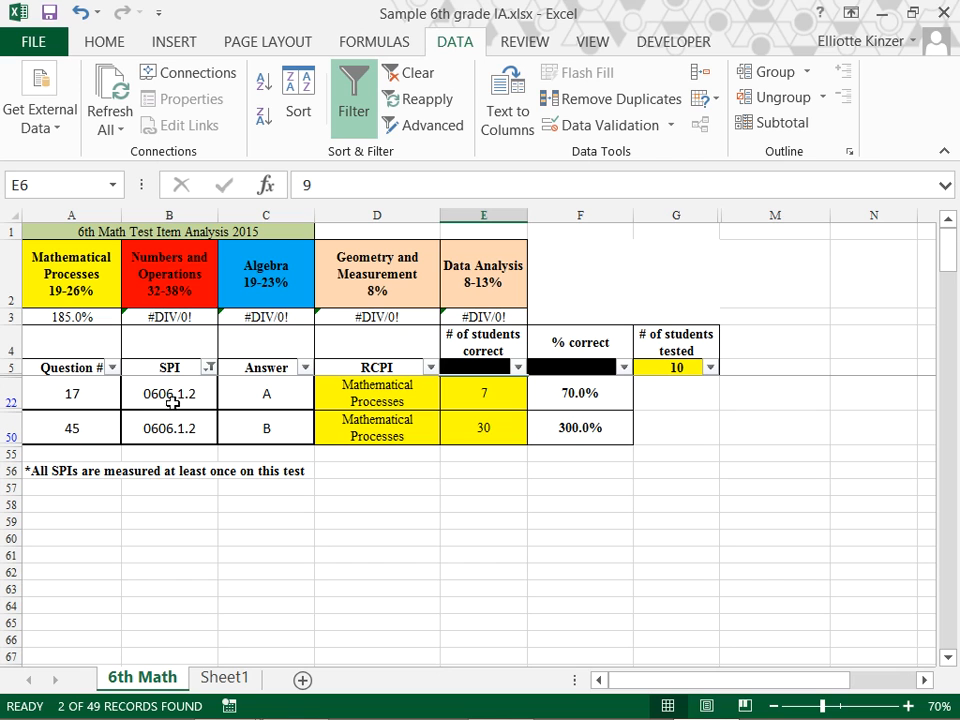
Step: Correct the number of students correct for question 45 to 3
{"action": "left_click", "coordinate": [484, 431]}
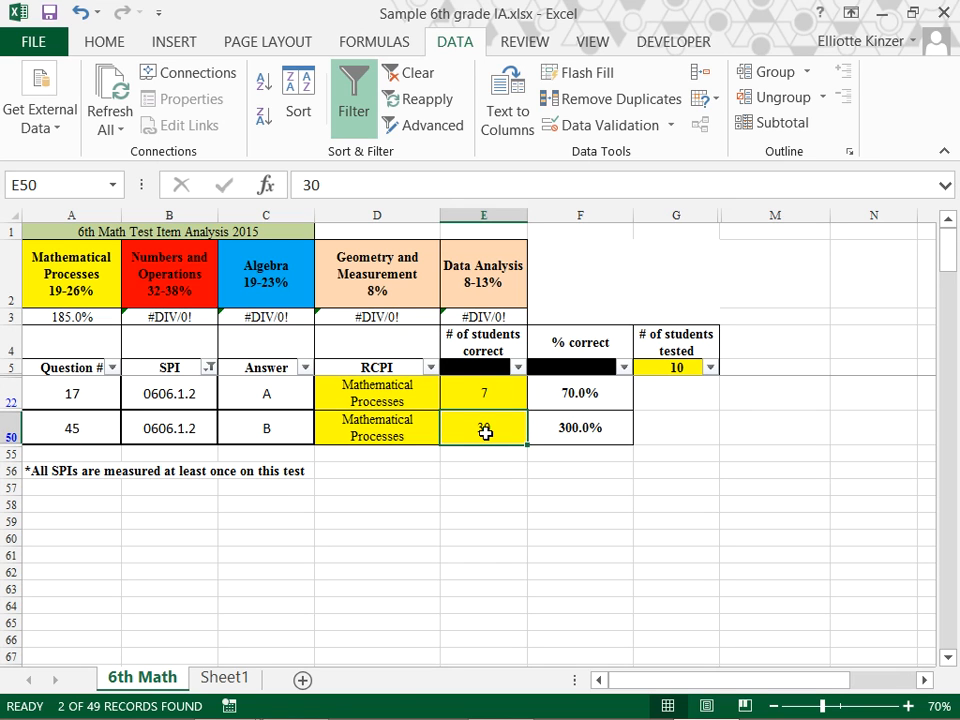
{"action": "type", "text": "3"}
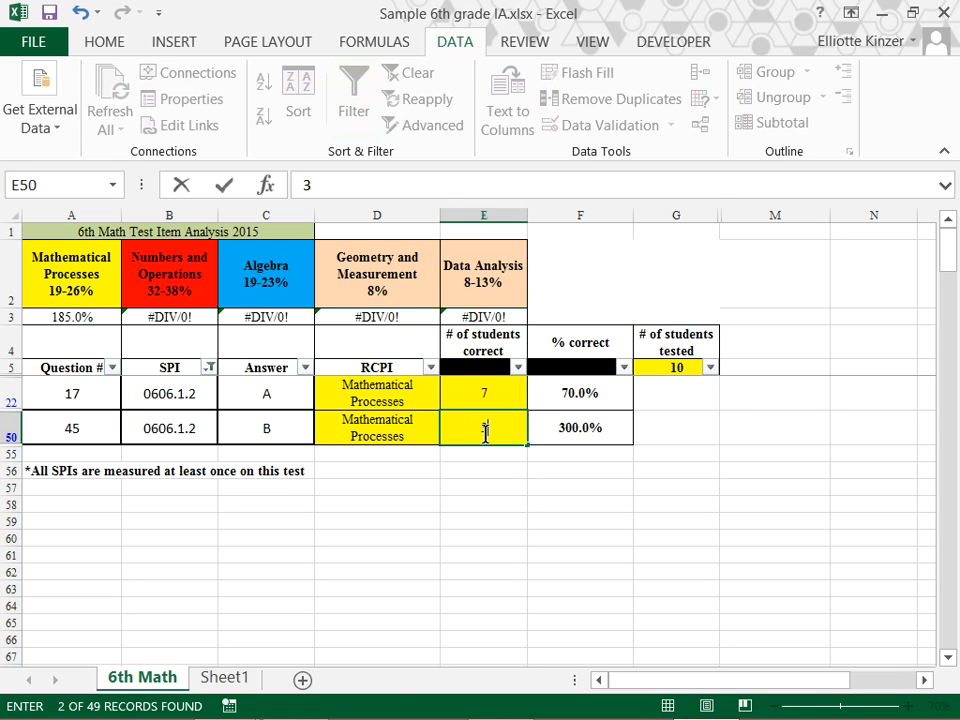
{"action": "left_click", "coordinate": [380, 452]}
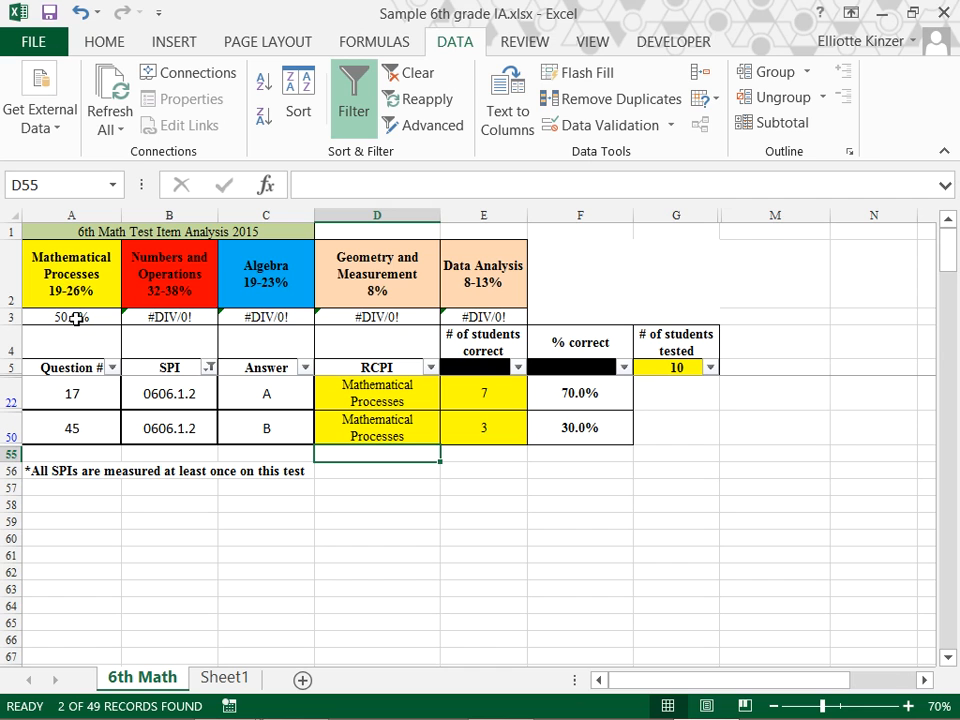
Step: Change the SPI column filter to show only the 0606.1.3 questions
{"action": "left_click", "coordinate": [208, 367]}
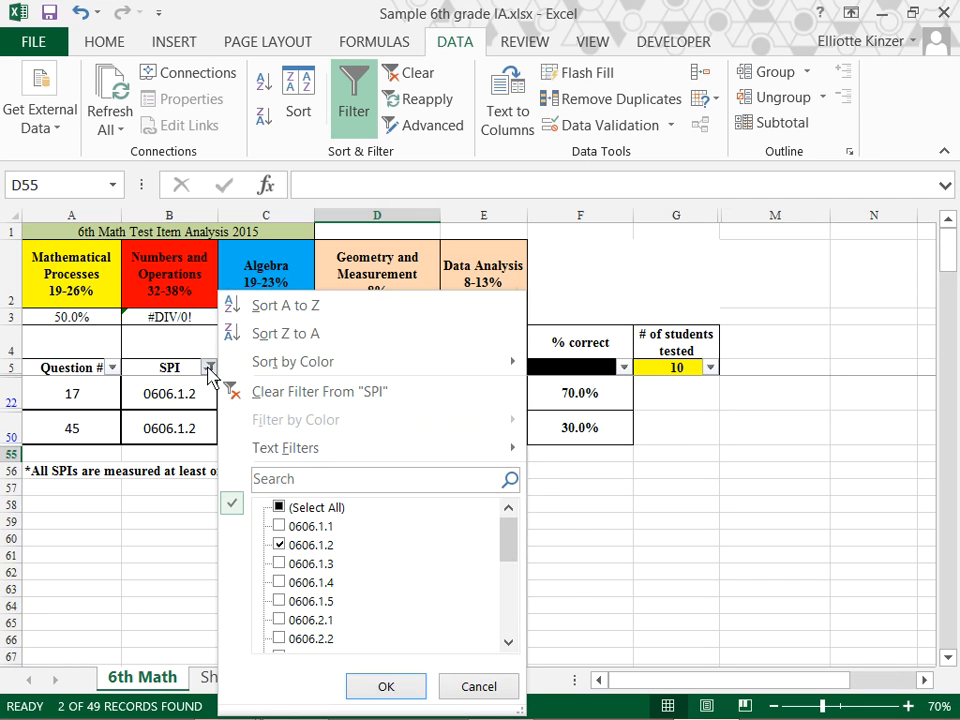
{"action": "left_click", "coordinate": [287, 566]}
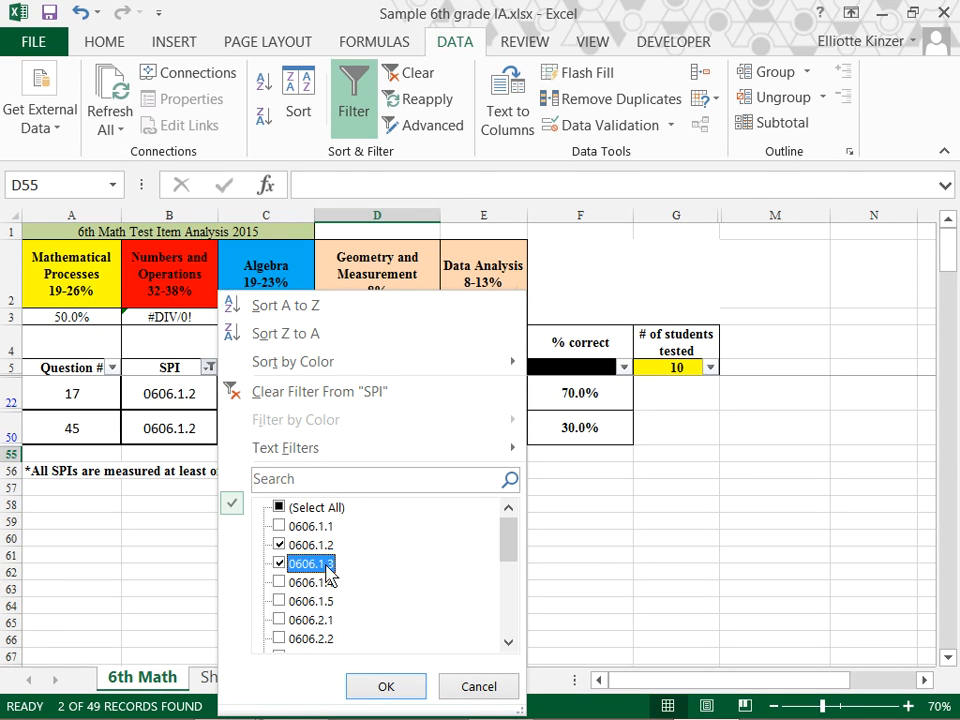
{"action": "left_click", "coordinate": [279, 546]}
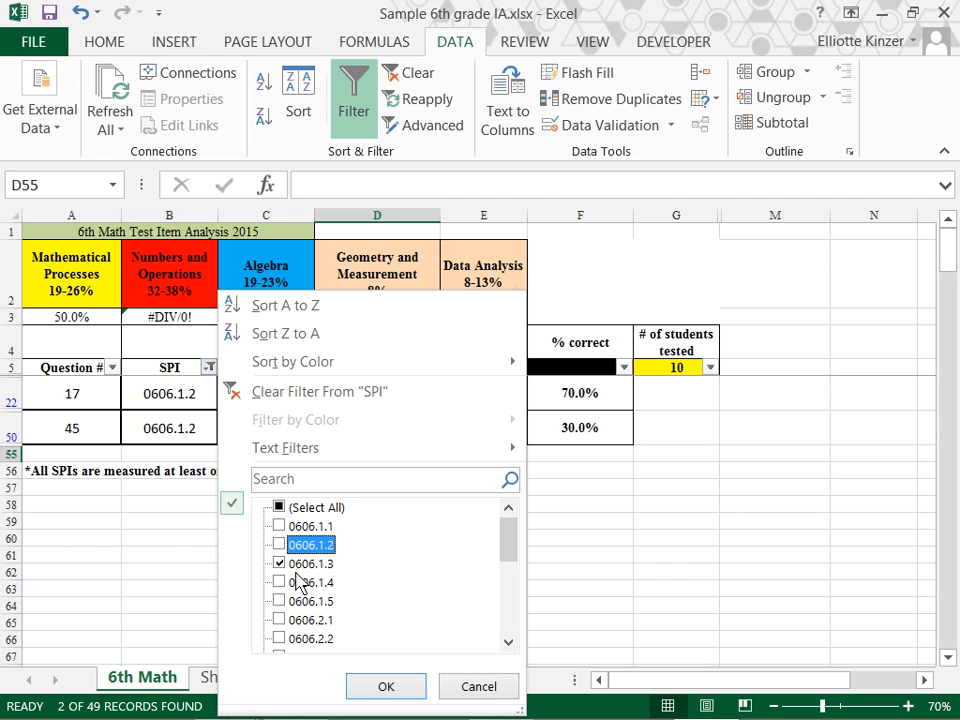
{"action": "left_click", "coordinate": [385, 688]}
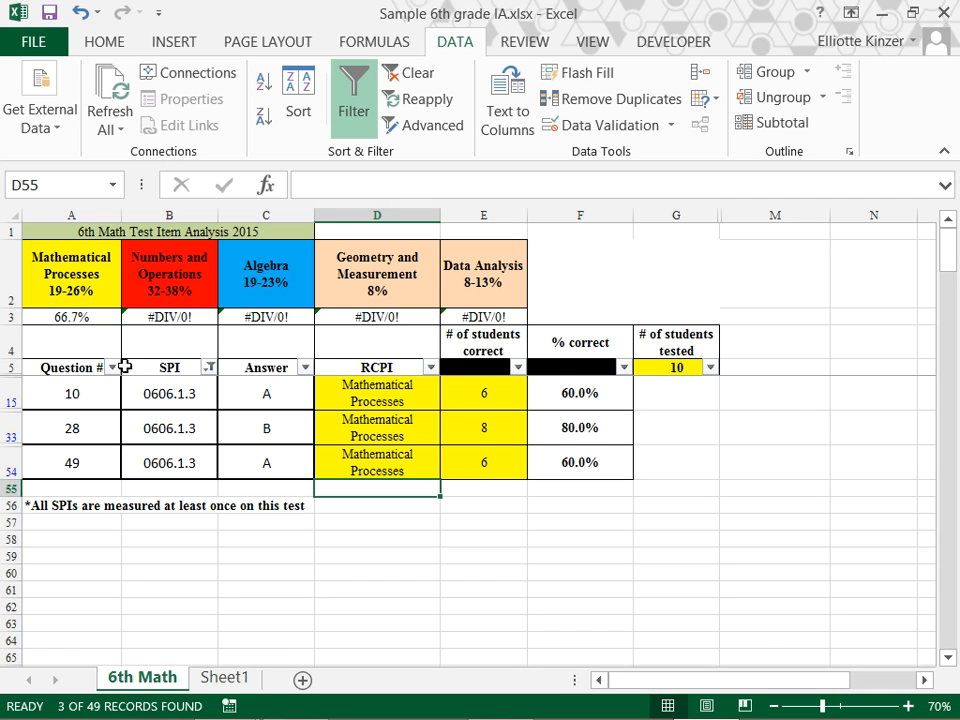
Step: Reselect every SPI in the SPI column filter to show all questions again
{"action": "left_click", "coordinate": [207, 368]}
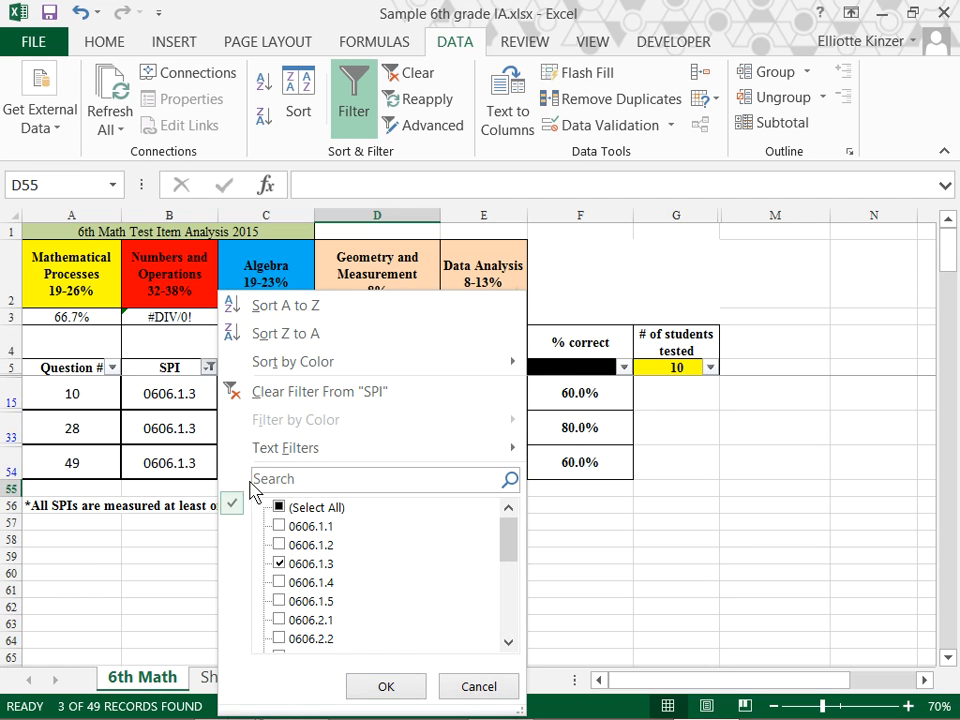
{"action": "left_click", "coordinate": [280, 507]}
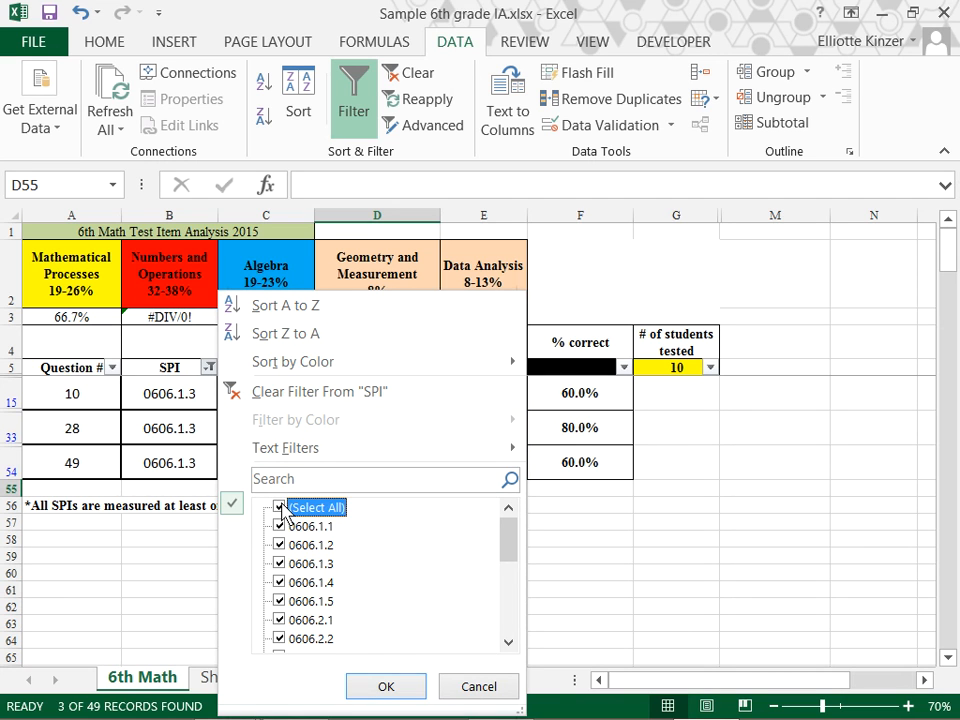
{"action": "left_click", "coordinate": [383, 686]}
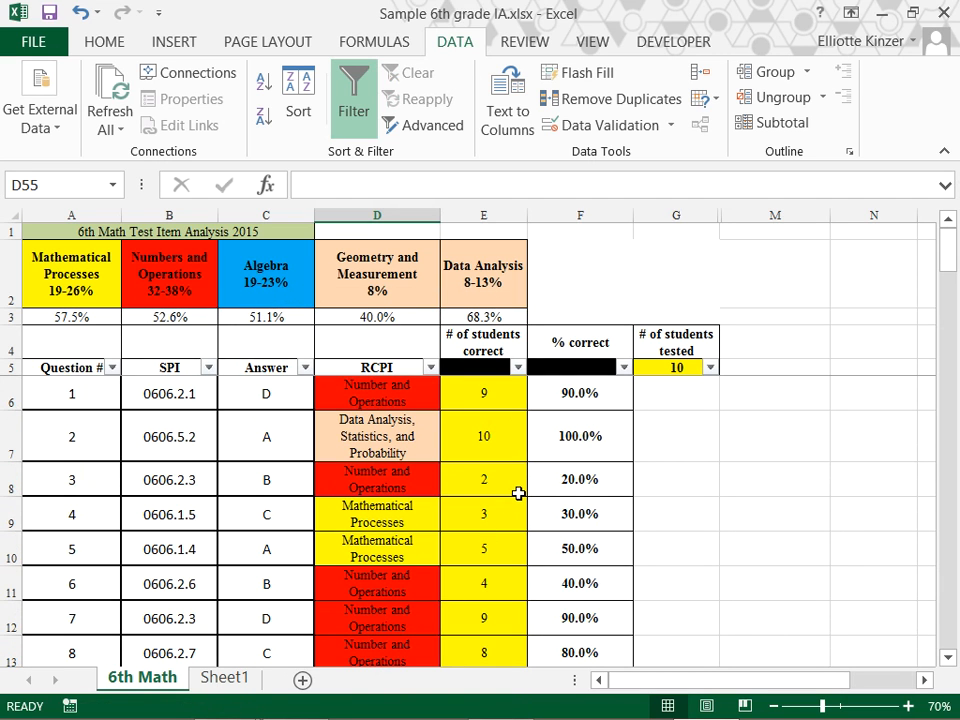